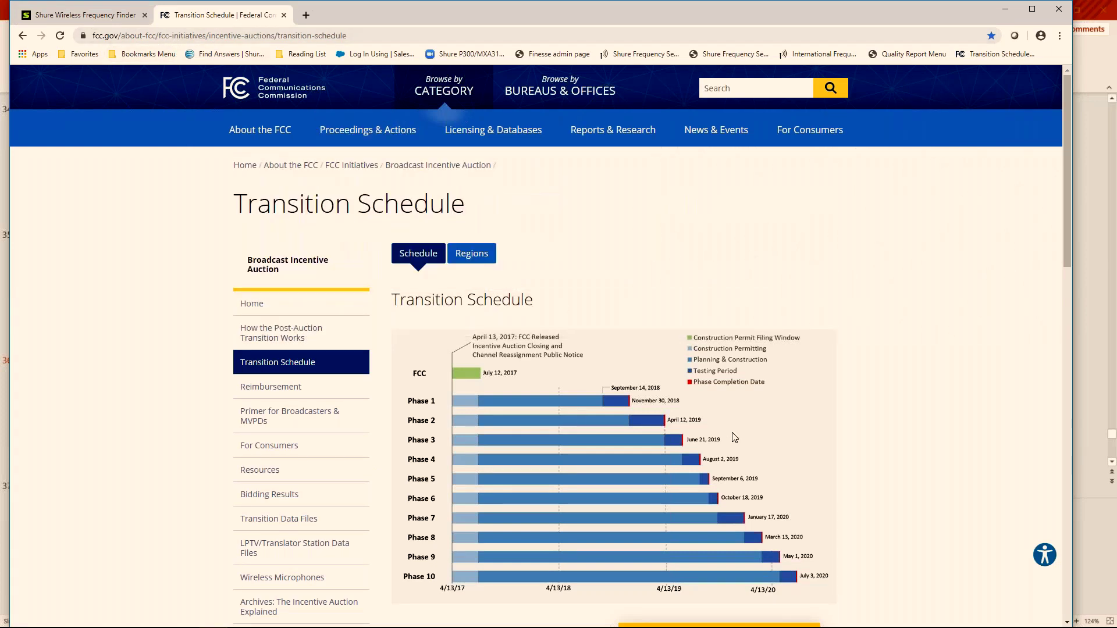
# Review the Regions view of the FCC Transition Schedule, including the region map and the regional station lists
pyautogui.scroll(-1, 565, 396)
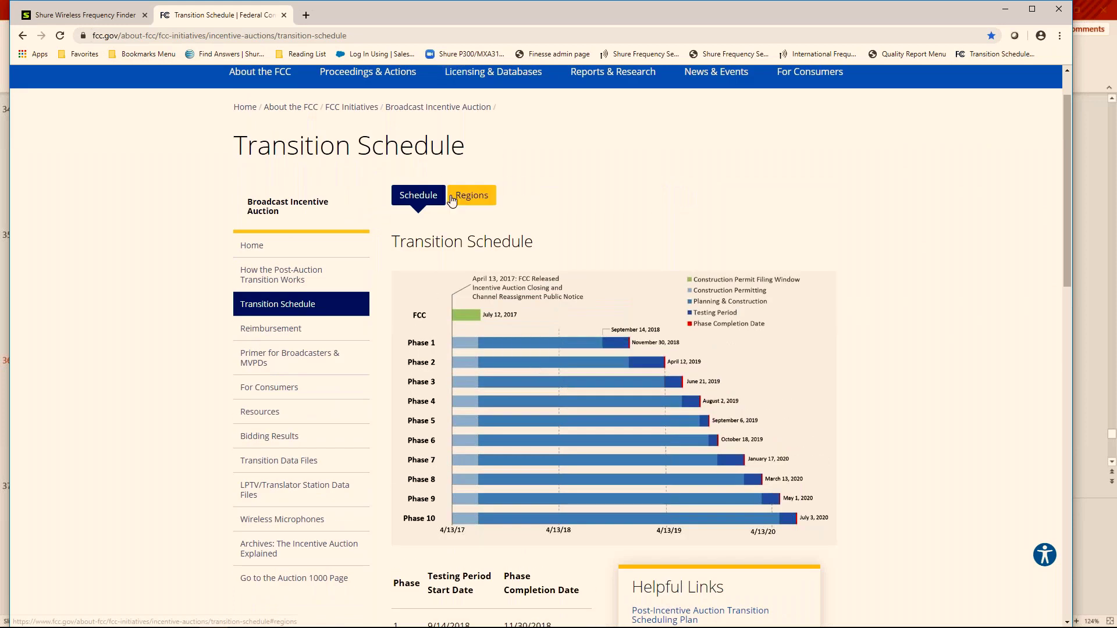
pyautogui.click(472, 196)
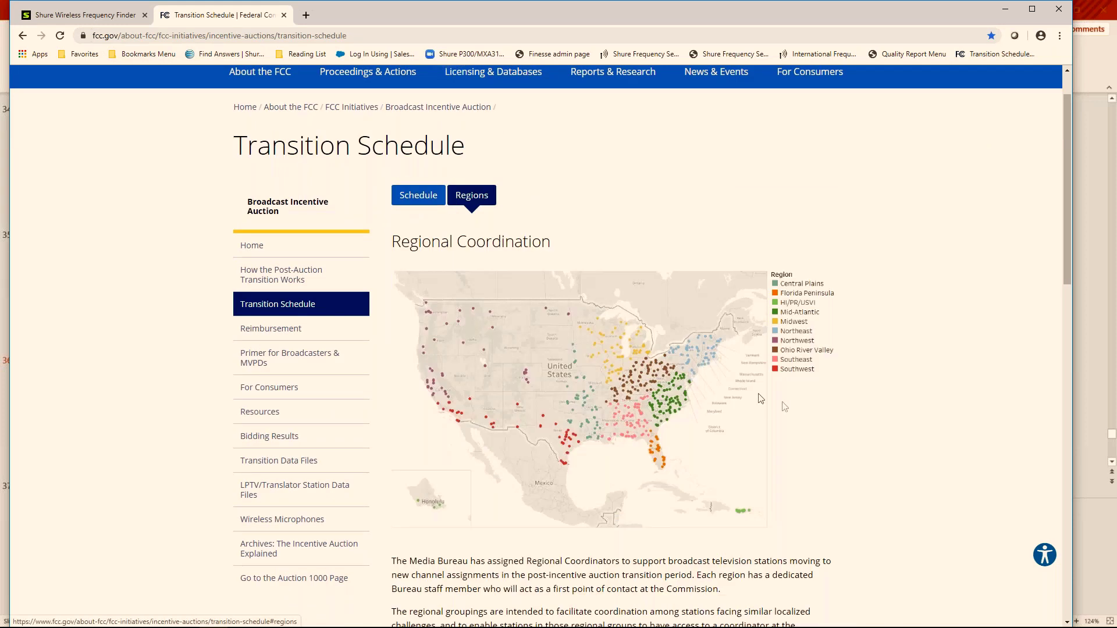
pyautogui.scroll(-1, 762, 400)
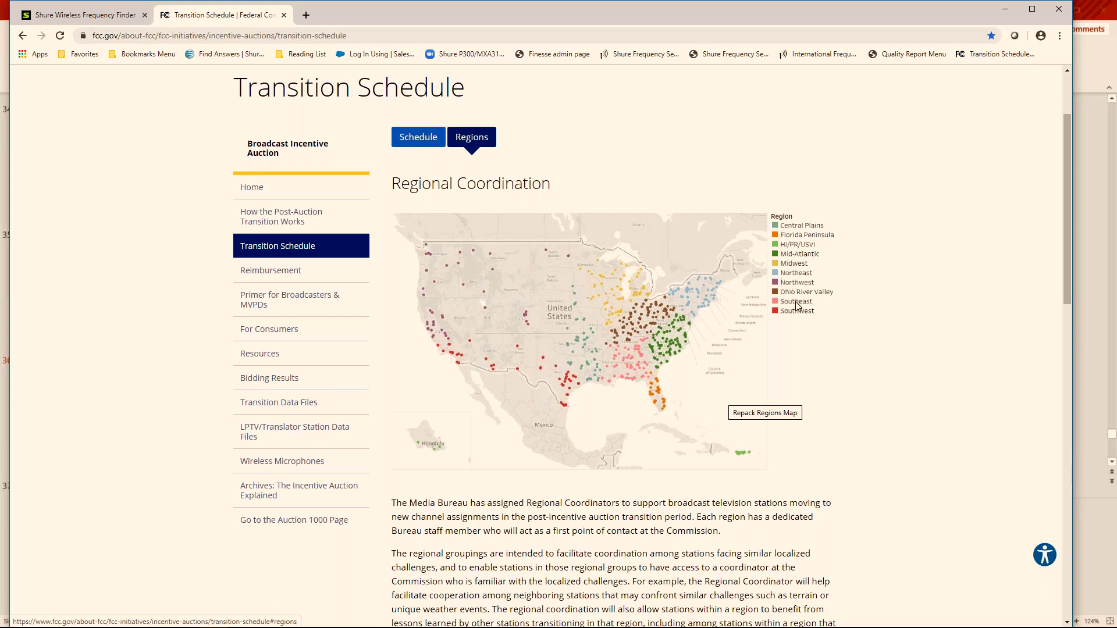
pyautogui.scroll(-10, 797, 307)
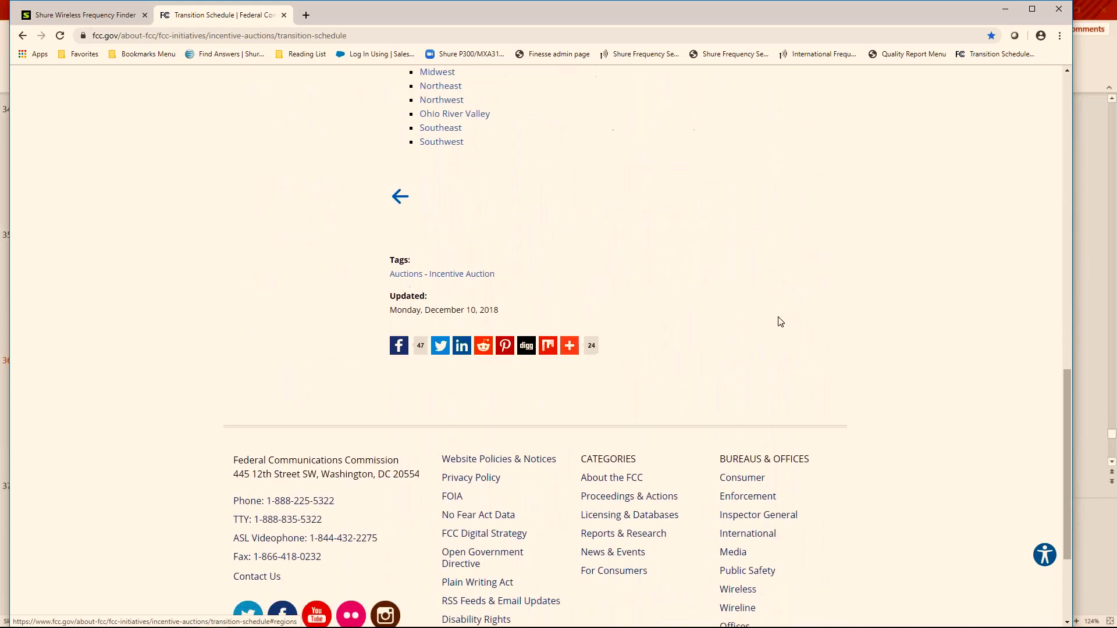
pyautogui.scroll(-3, 777, 320)
pyautogui.scroll(3, 767, 317)
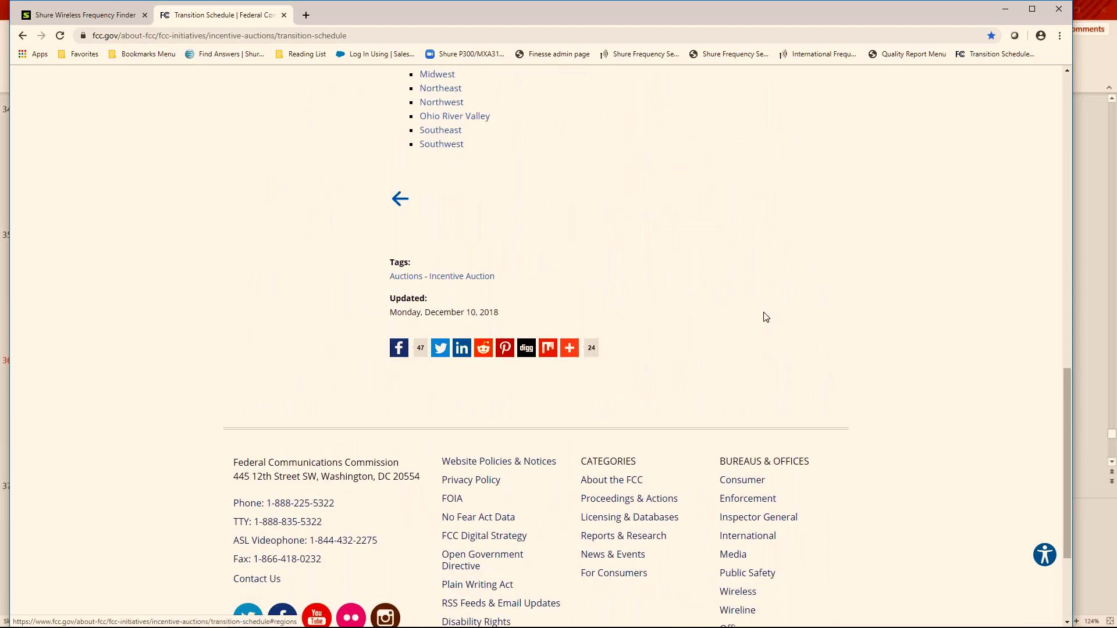
pyautogui.scroll(4, 481, 250)
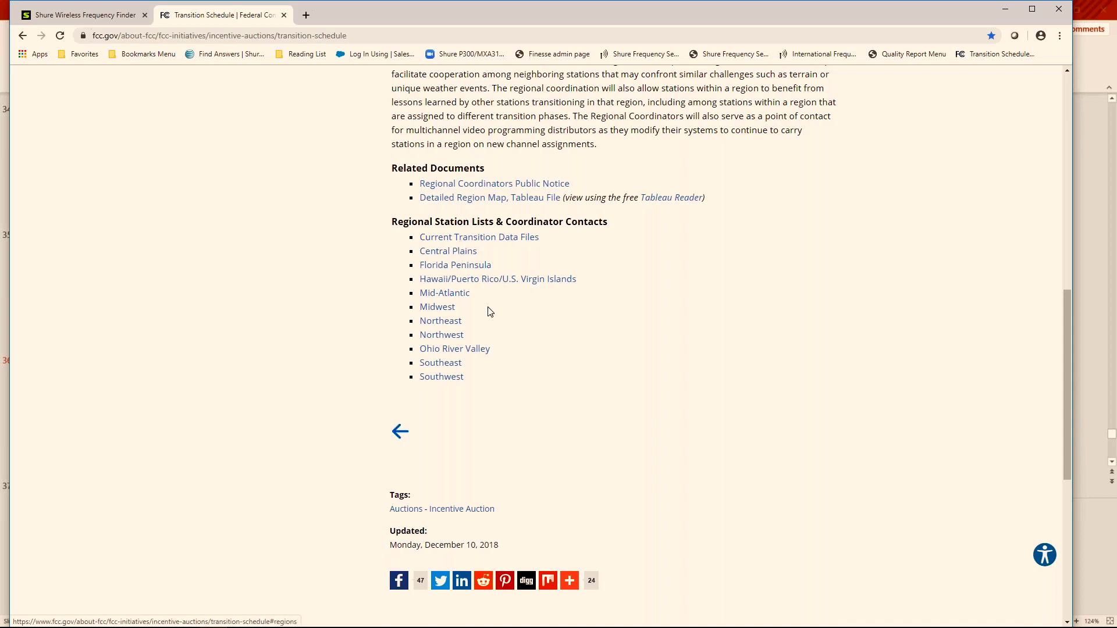
pyautogui.scroll(-2, 496, 327)
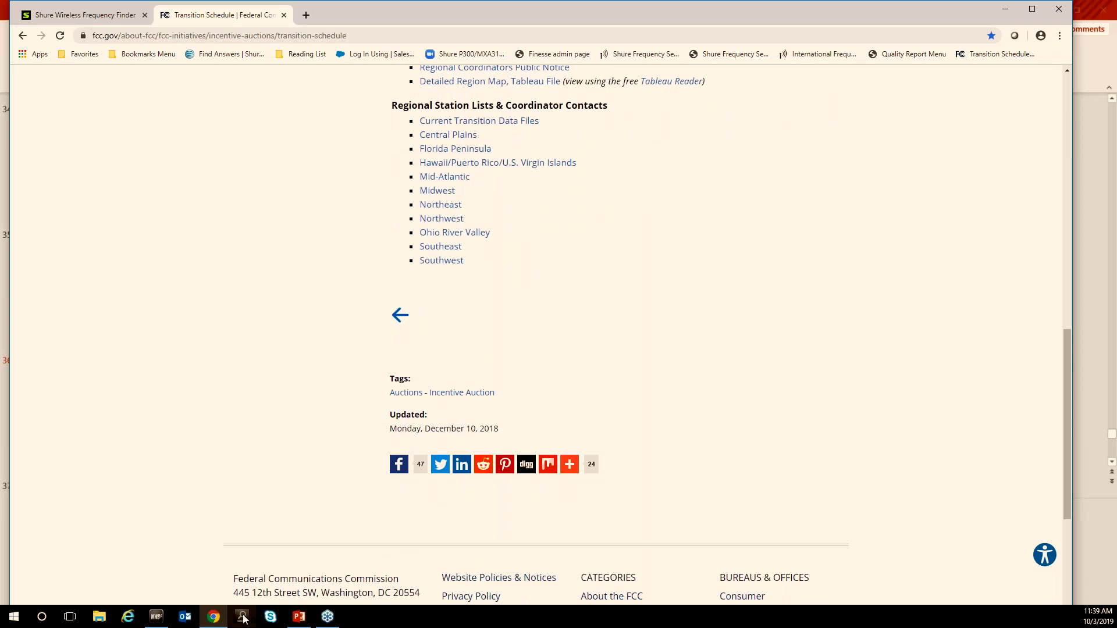
# Open the ia-station-list_central-plains spreadsheet from the Downloads folder and enlarge its window
pyautogui.click(13, 619)
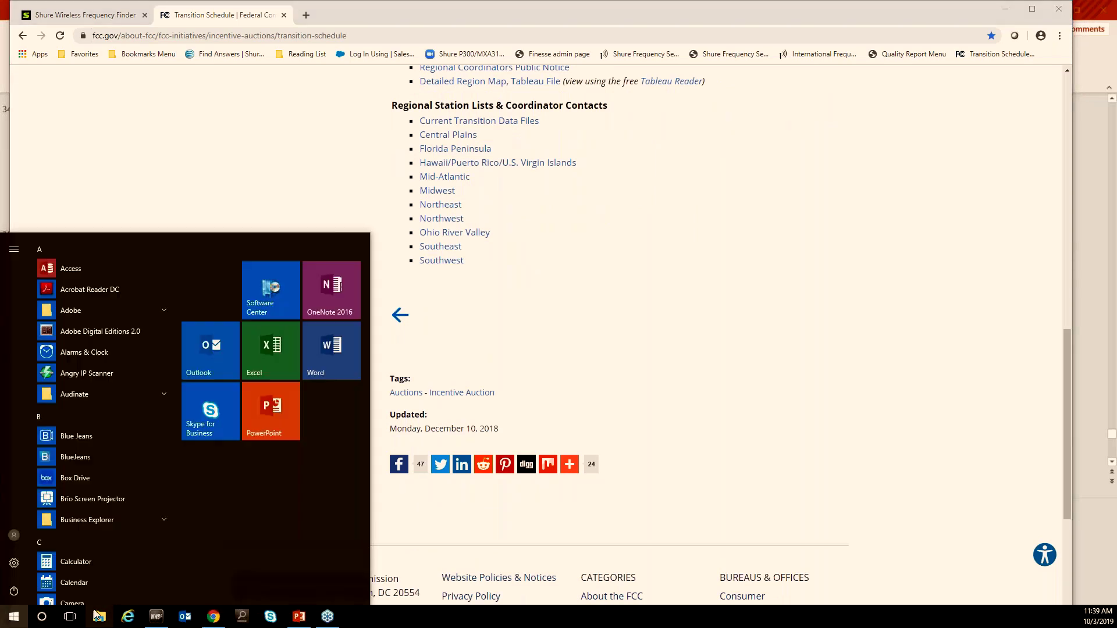
pyautogui.click(101, 617)
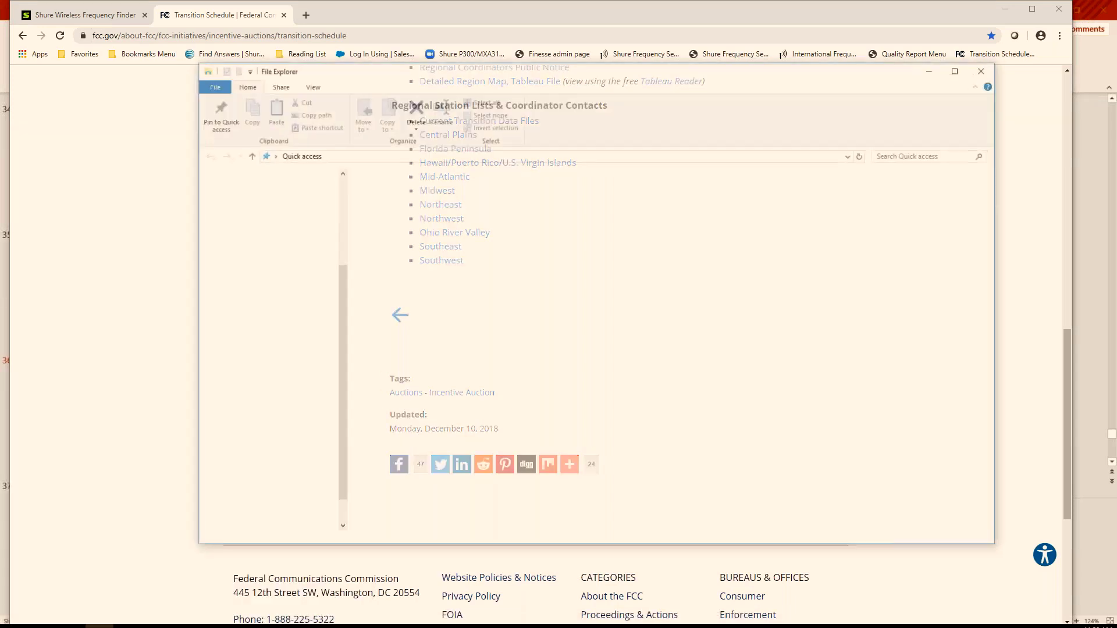
pyautogui.click(239, 210)
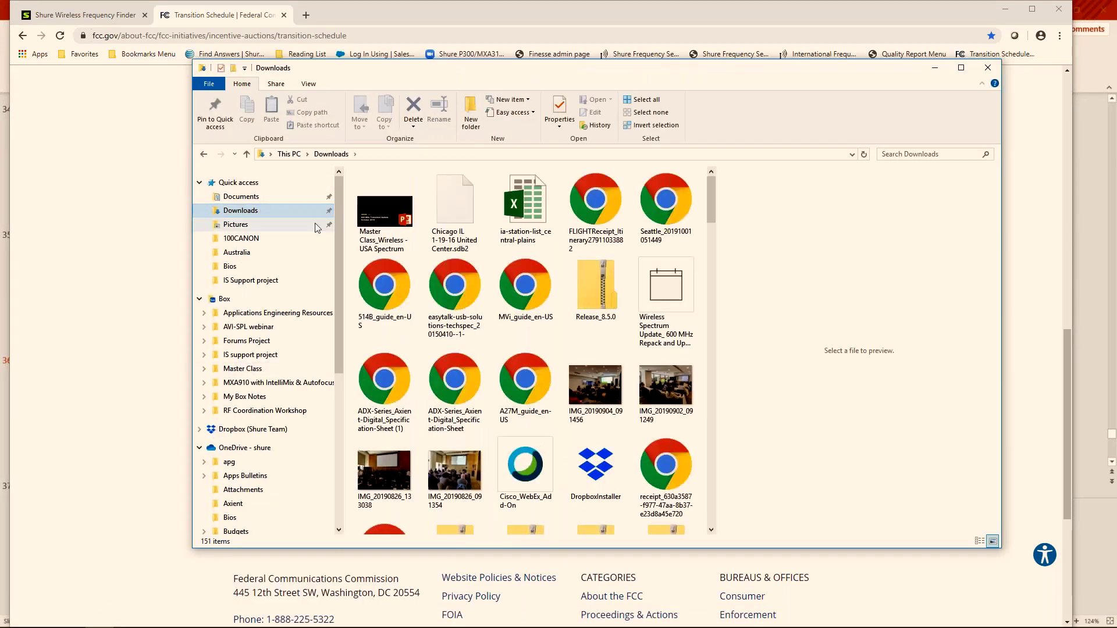
pyautogui.click(531, 216)
pyautogui.doubleClick(522, 216)
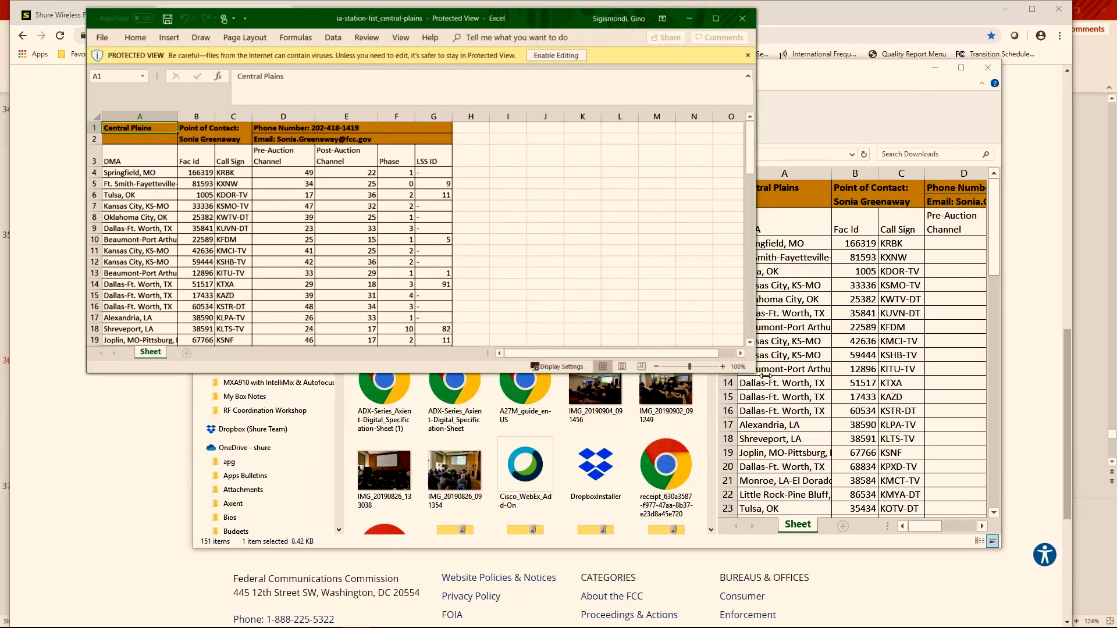
pyautogui.moveTo(751, 371); pyautogui.dragTo(1005, 594)
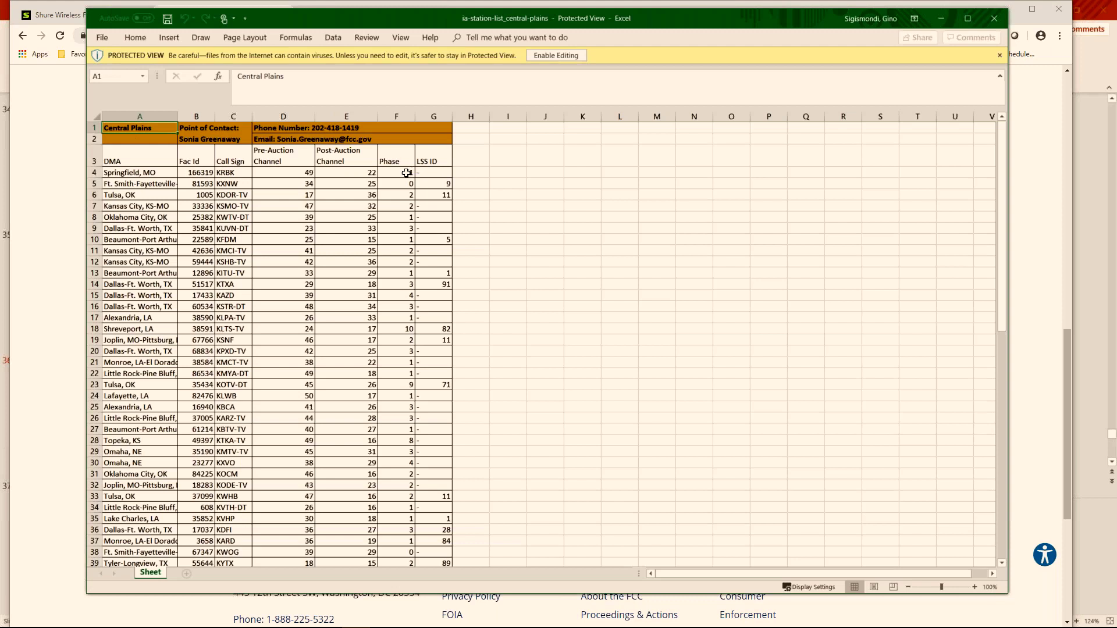
# Examine the pre-auction channel, post-auction channel and phase of the stations in the Central Plains list
pyautogui.click(291, 174)
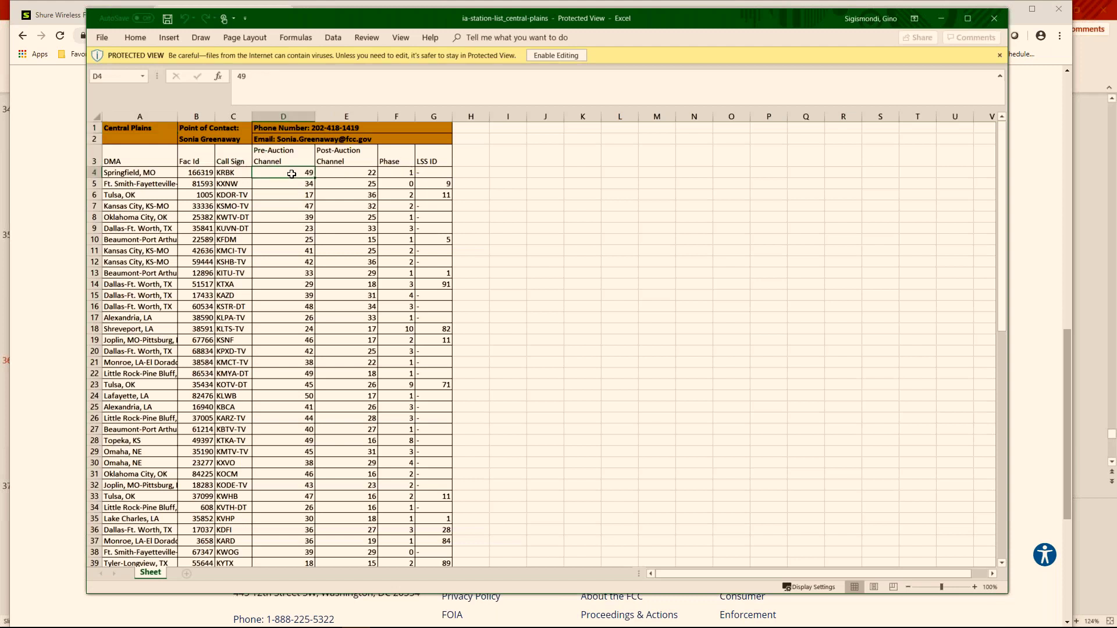
pyautogui.click(345, 175)
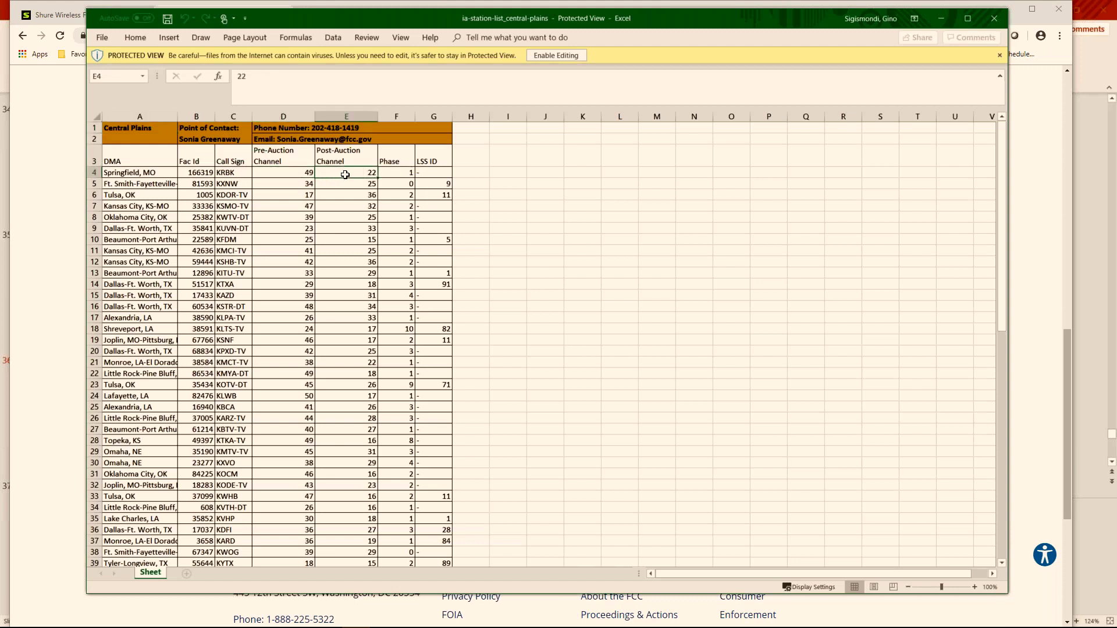
pyautogui.scroll(-1, 285, 293)
pyautogui.scroll(-2, 285, 293)
pyautogui.scroll(-5, 291, 287)
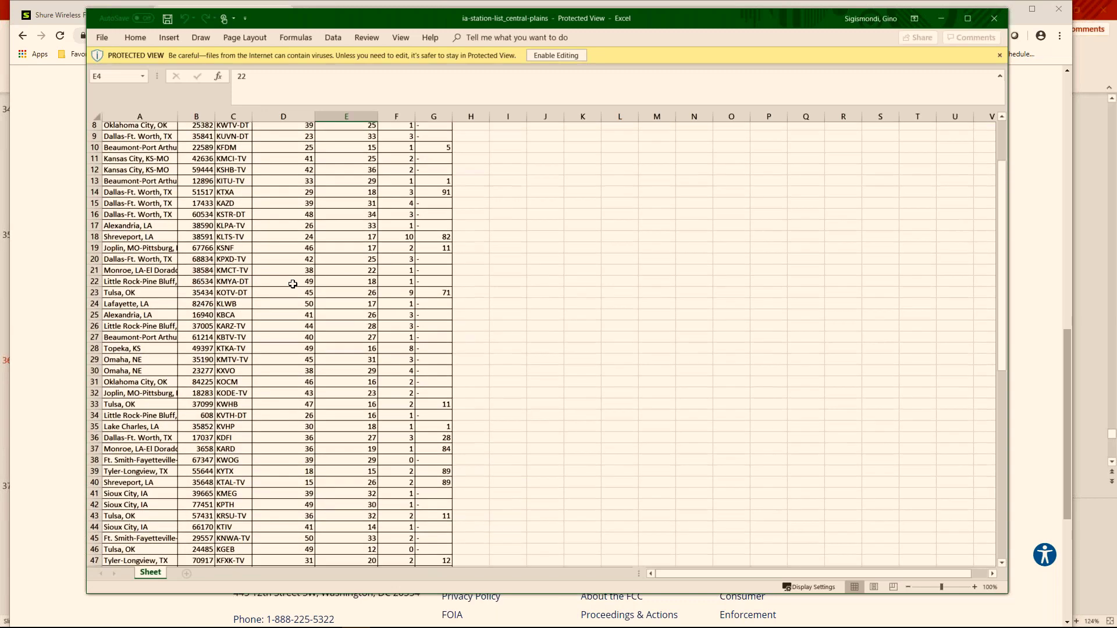
pyautogui.scroll(6, 294, 294)
pyautogui.scroll(1, 293, 297)
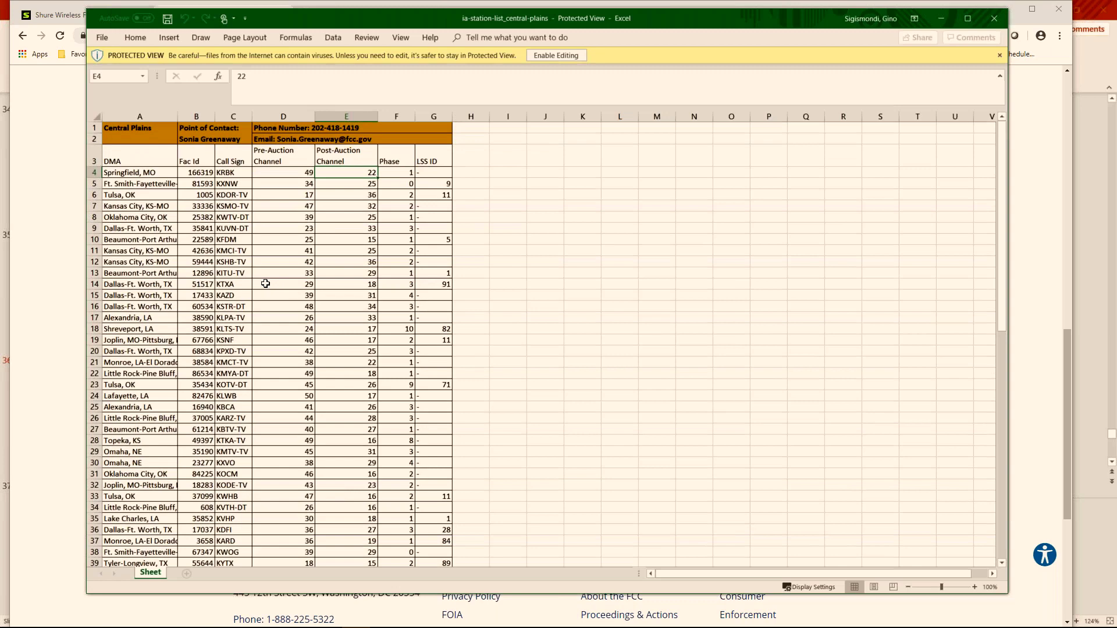
pyautogui.scroll(-4, 265, 285)
pyautogui.scroll(4, 265, 286)
pyautogui.click(1031, 113)
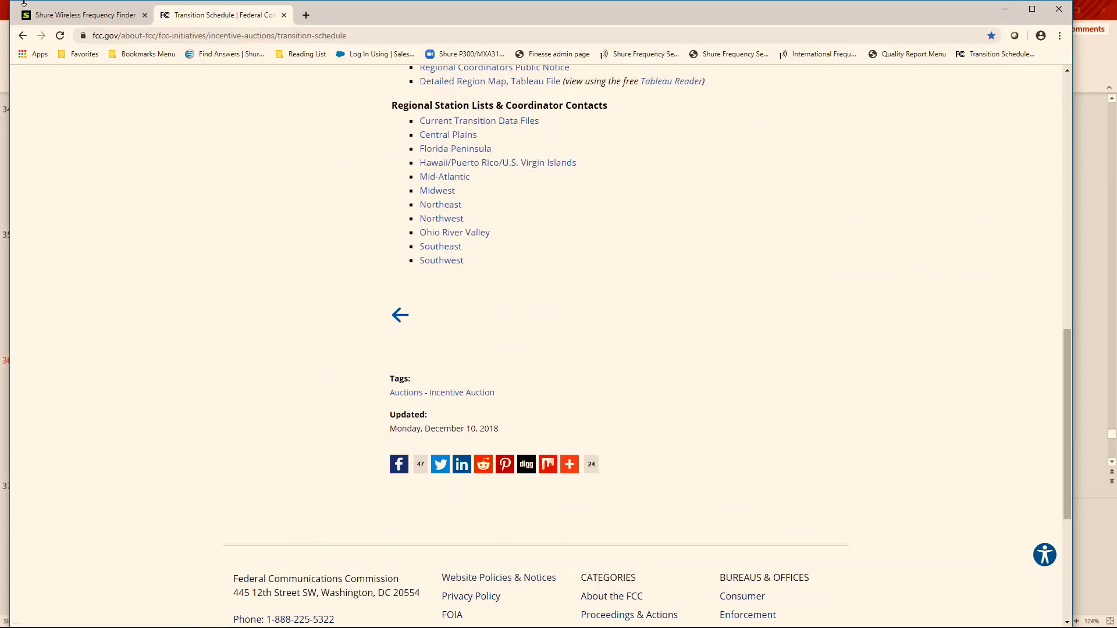
# Switch from the browser to Wireless Workbench 6
pyautogui.click(56, 14)
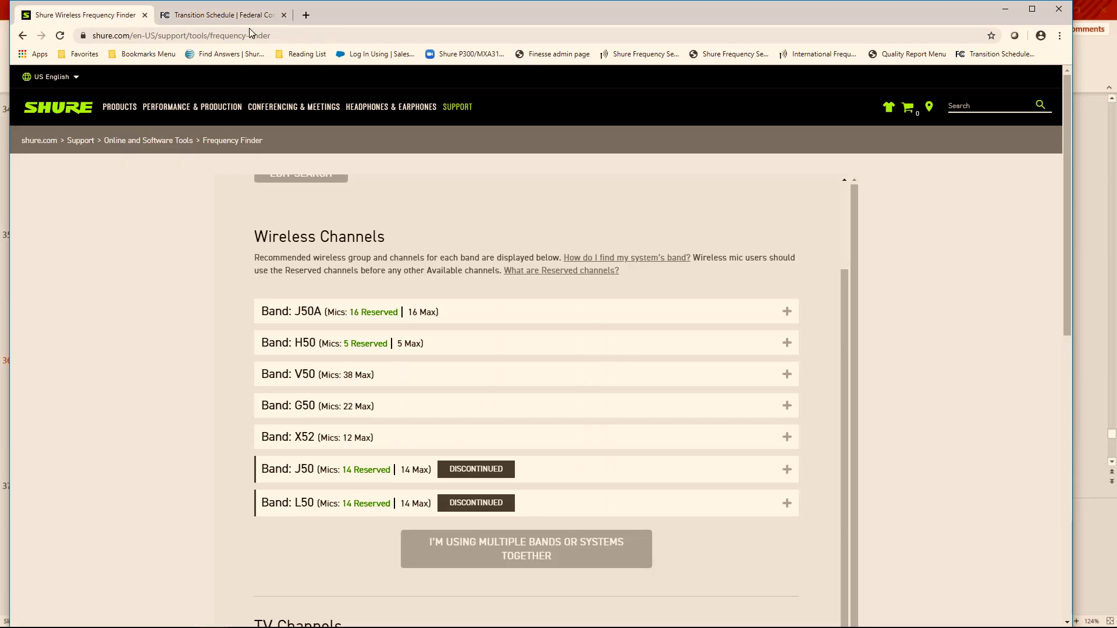
pyautogui.click(221, 14)
pyautogui.moveTo(273, 618)
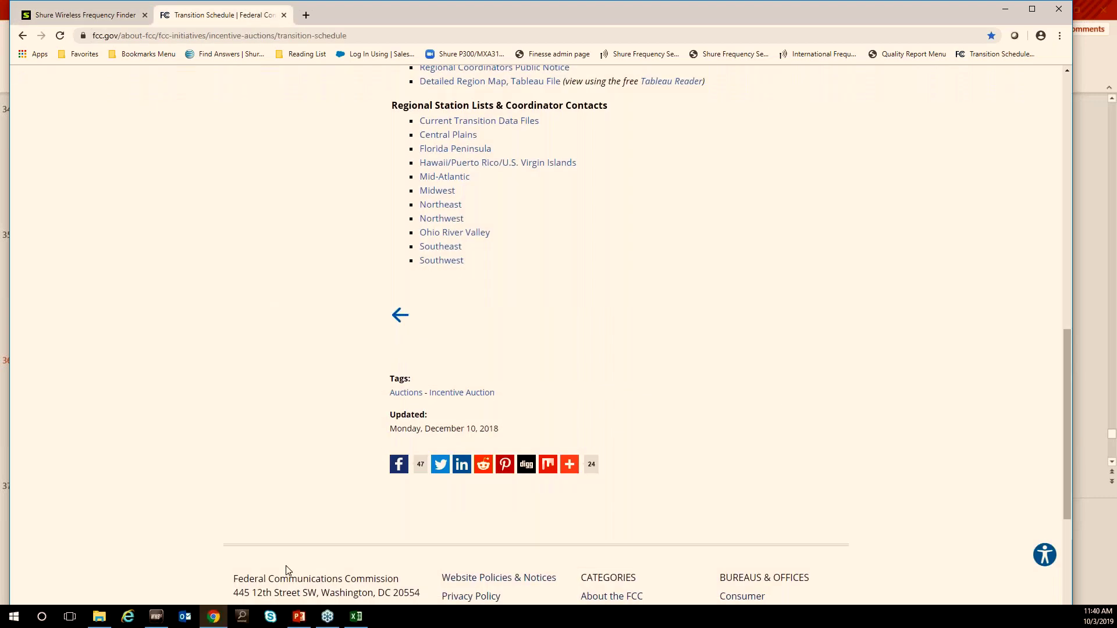
pyautogui.click(156, 617)
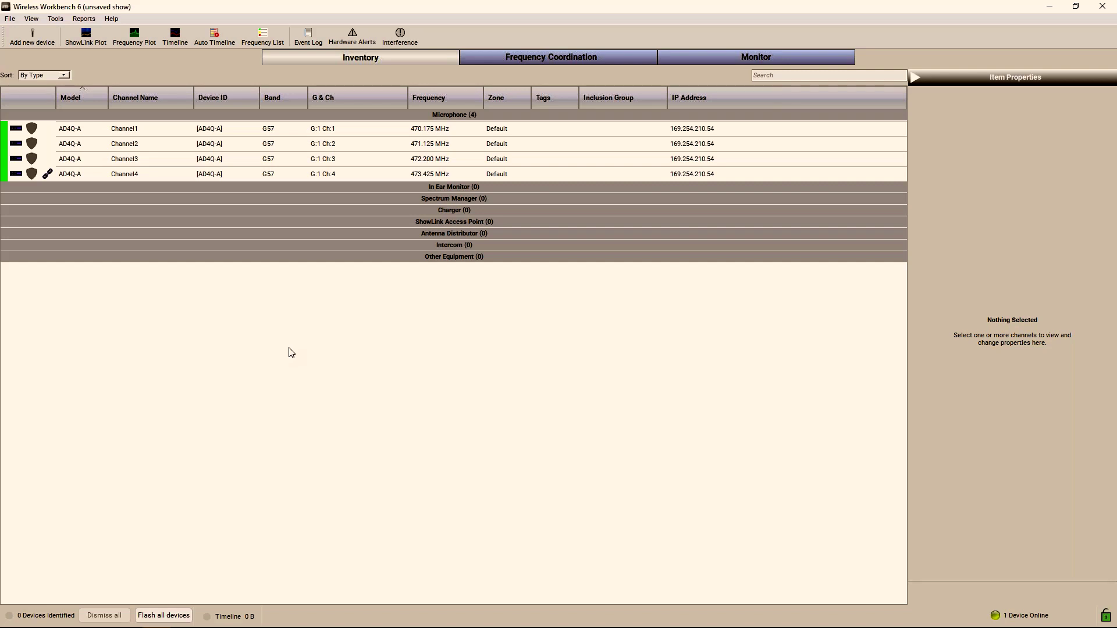
# Run a live spectrum scan in Frequency Coordination with Channel2 of the AD4Q-A receiver, and stop it partway
pyautogui.click(508, 56)
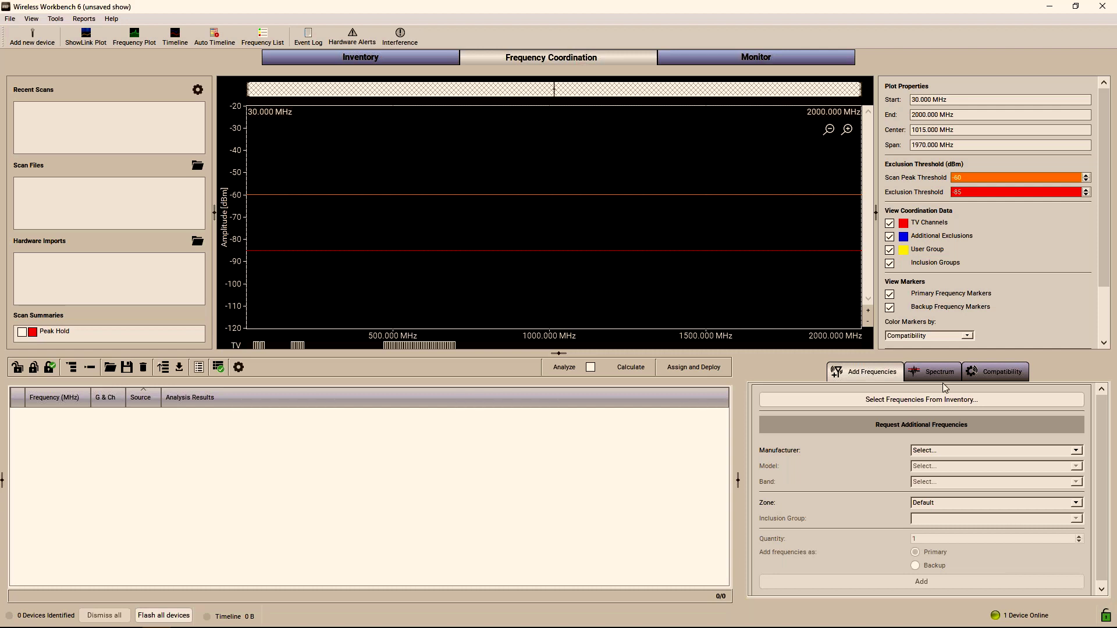
pyautogui.click(927, 375)
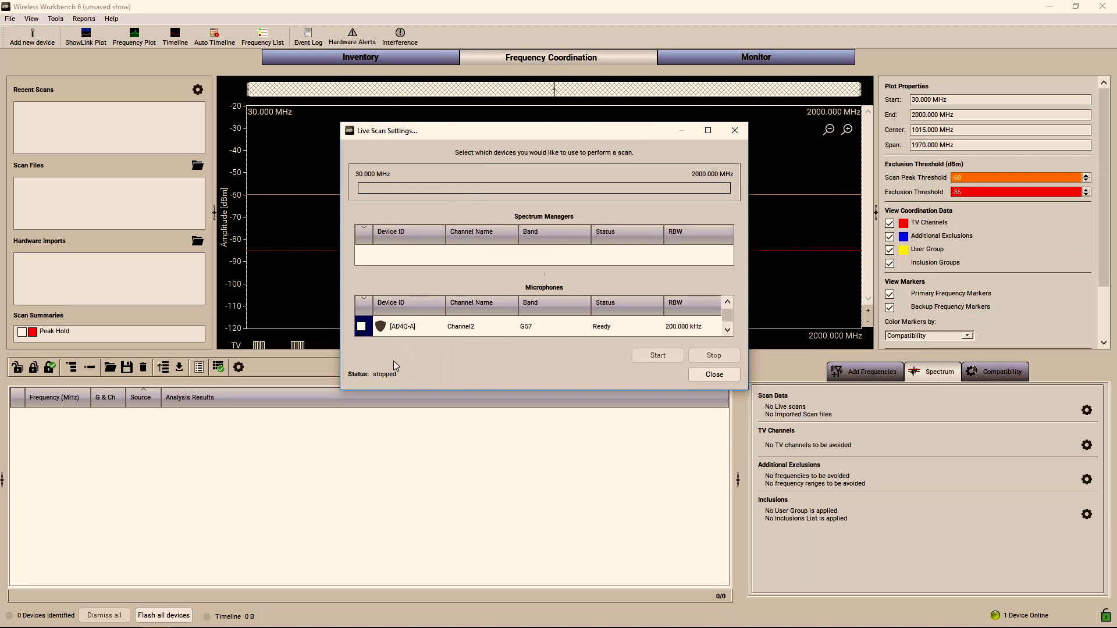
pyautogui.click(361, 327)
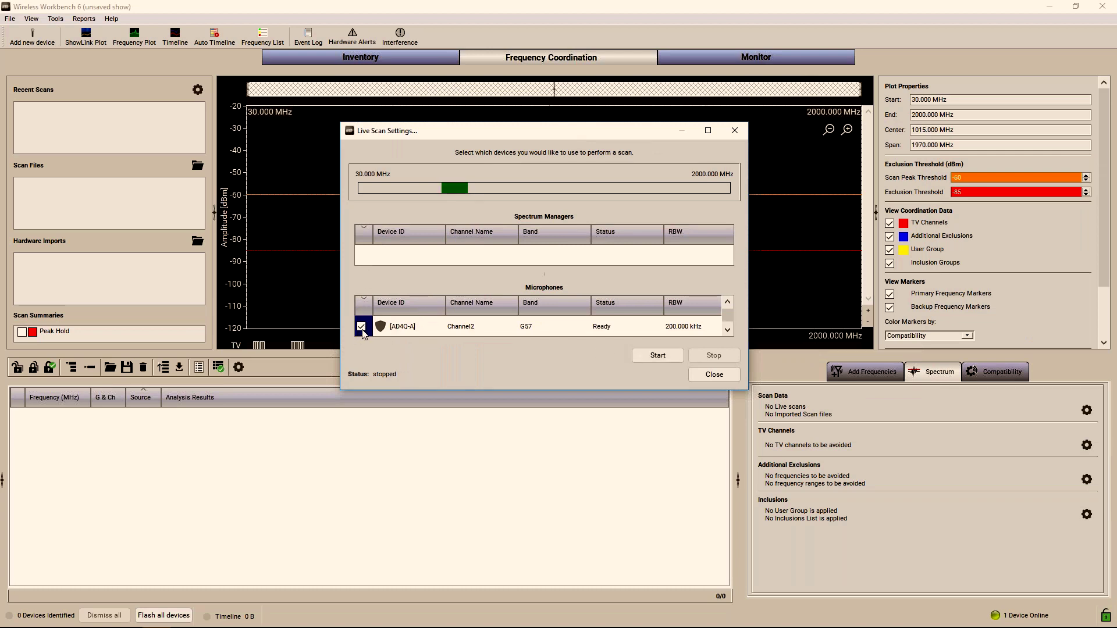
pyautogui.click(656, 356)
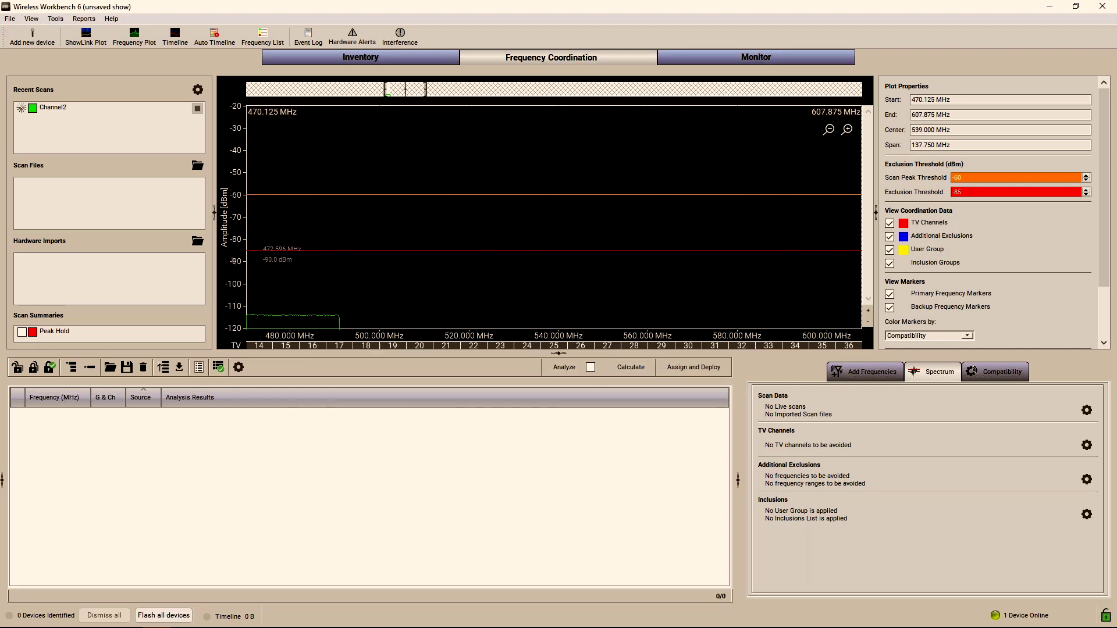
pyautogui.click(197, 109)
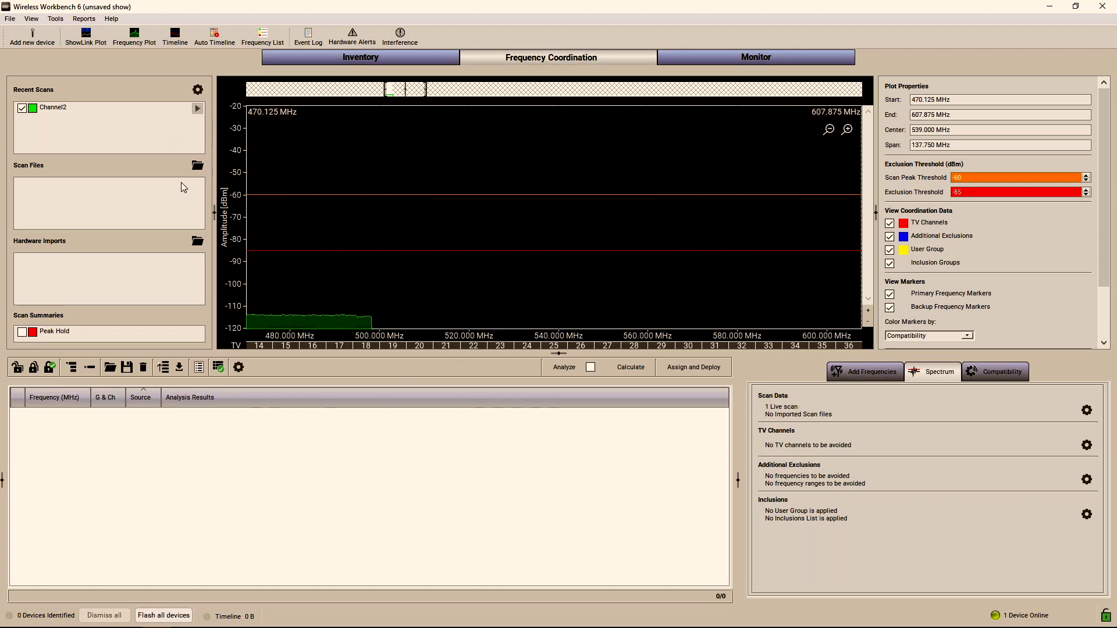
# Load the scan file Melbourne 8-26-19 2.sdb2, view its spectrum, and remove its data from the plot
pyautogui.click(197, 167)
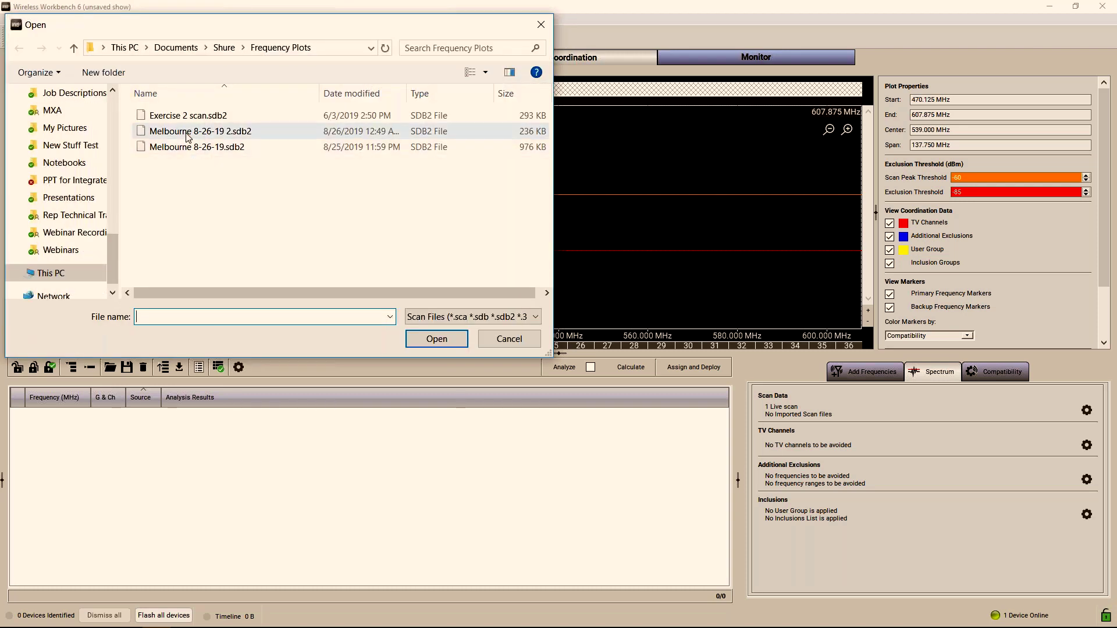
pyautogui.doubleClick(187, 133)
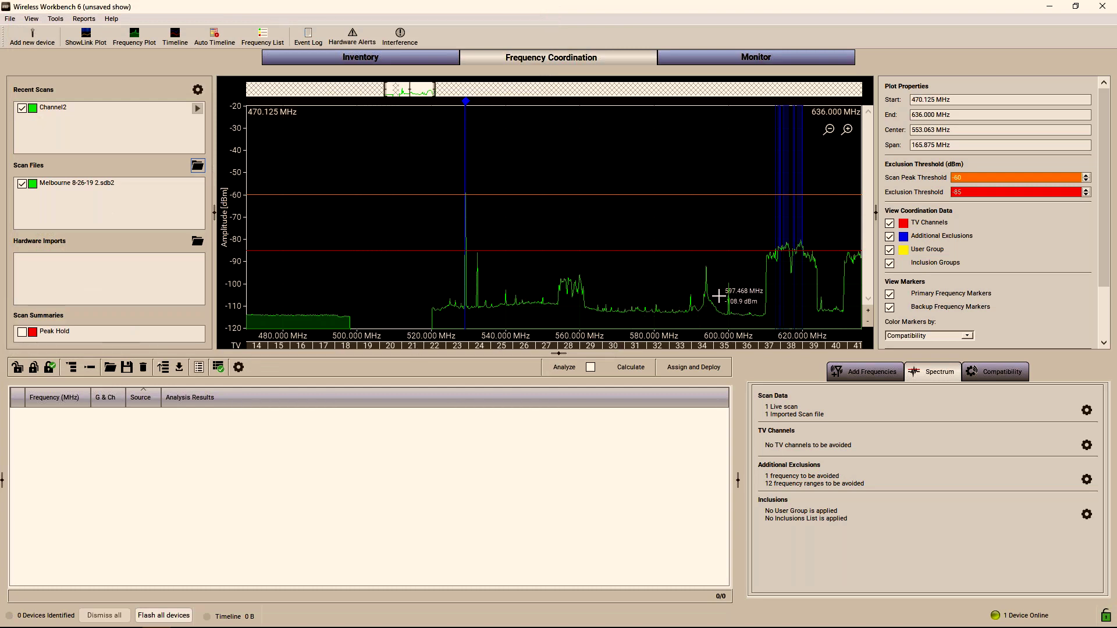
pyautogui.moveTo(410, 91); pyautogui.dragTo(423, 93)
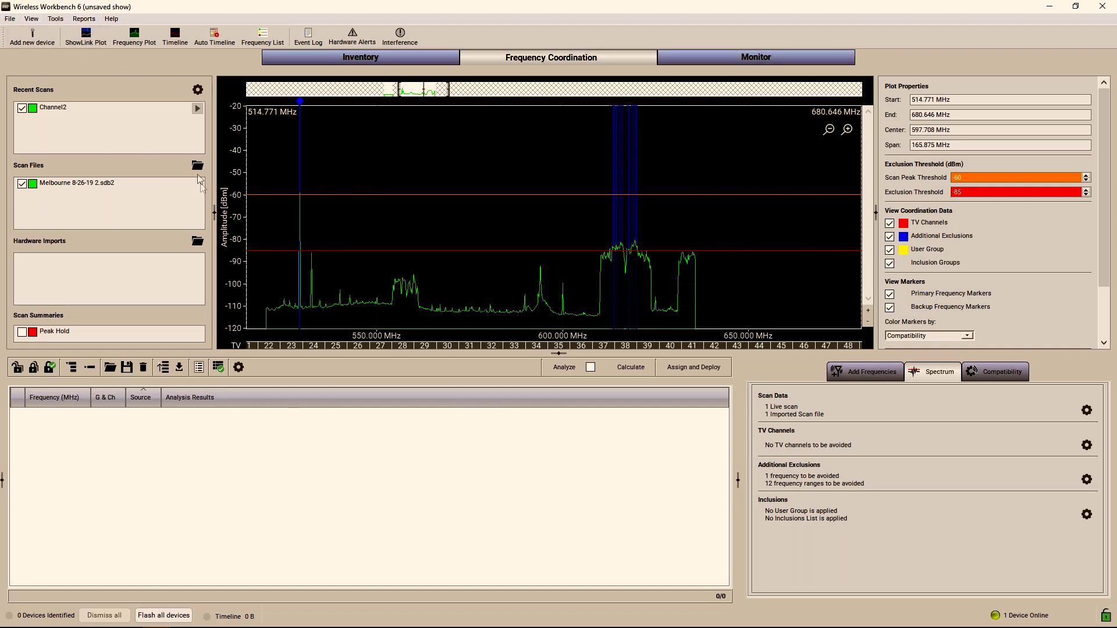
pyautogui.rightClick(97, 185)
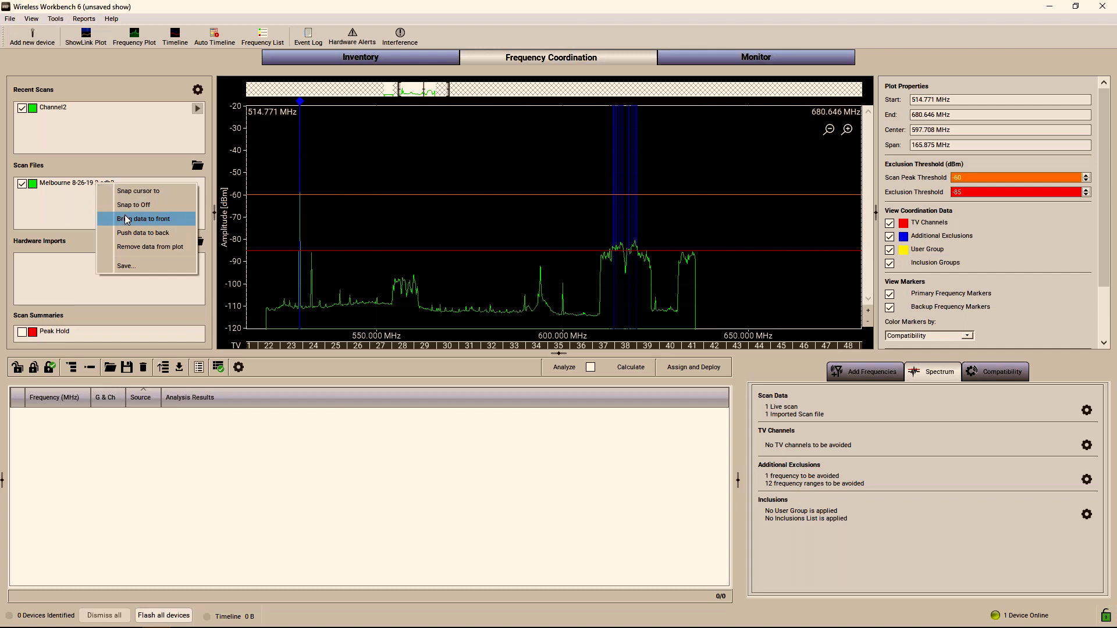
pyautogui.click(143, 246)
# Load the scan file Exercise 2 scan.sdb2 into the frequency plot
pyautogui.click(198, 167)
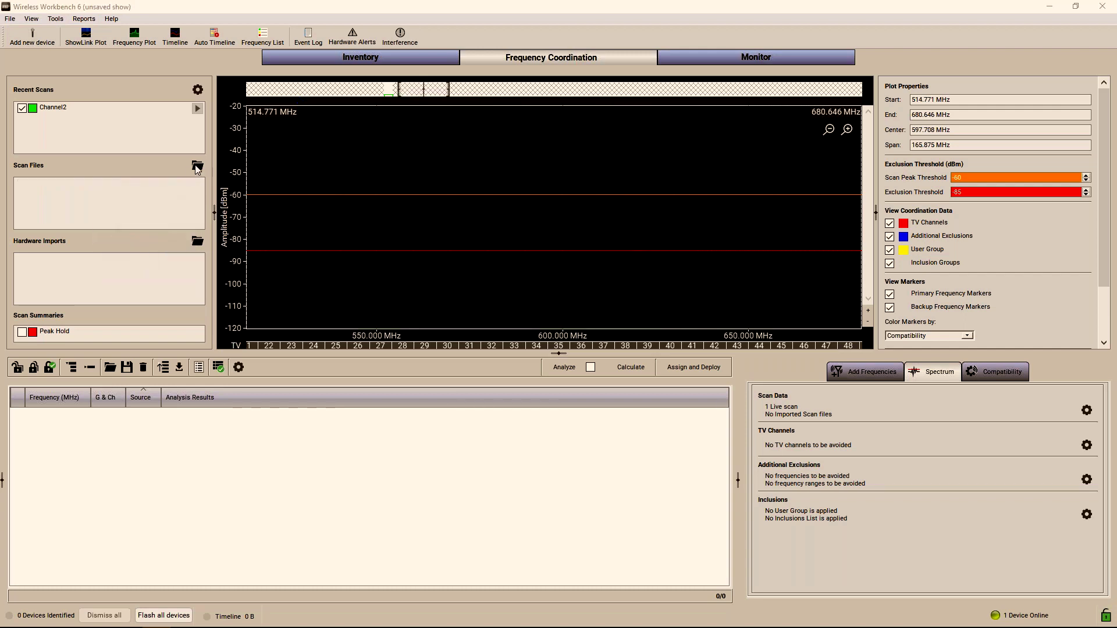
pyautogui.click(194, 120)
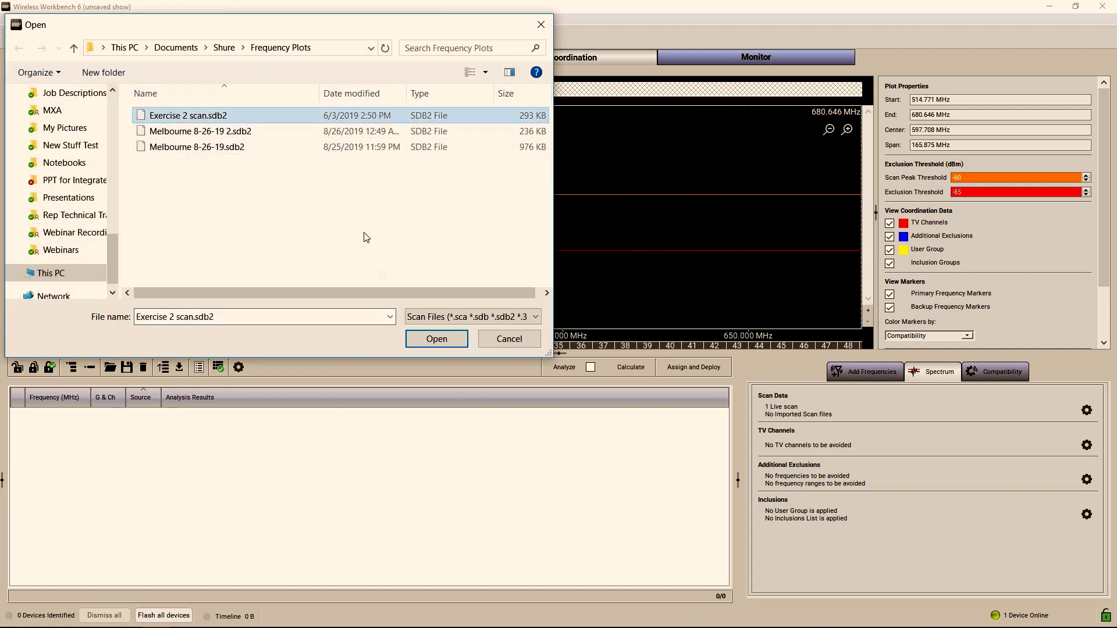
pyautogui.click(428, 340)
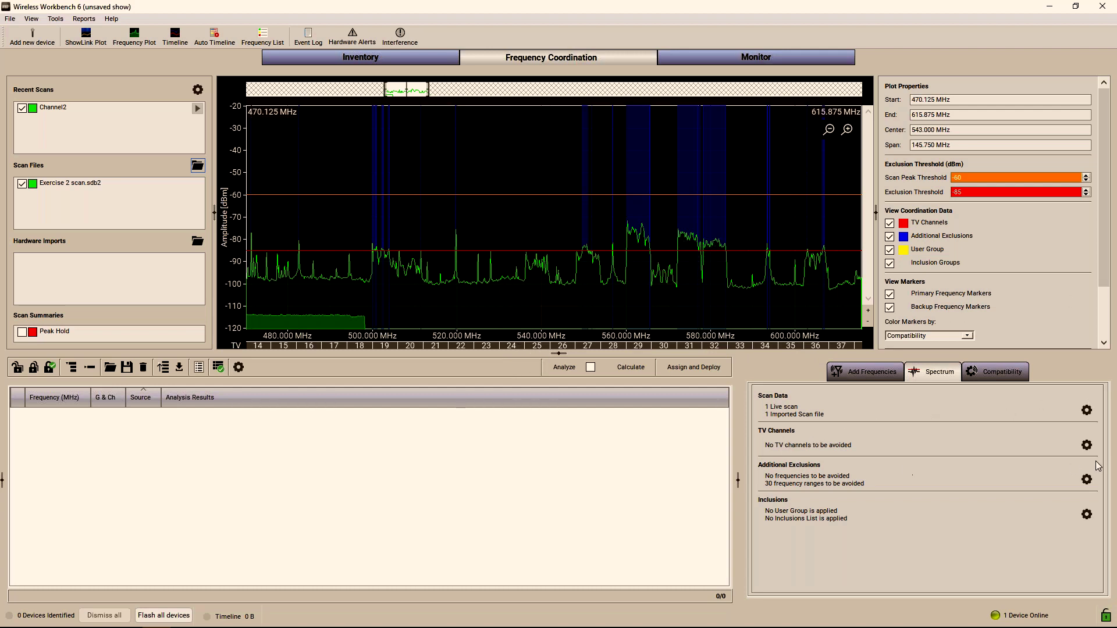
# Look up the local TV channels for postal code 60603 in the United States and save the selected channels to be avoided
pyautogui.click(1087, 446)
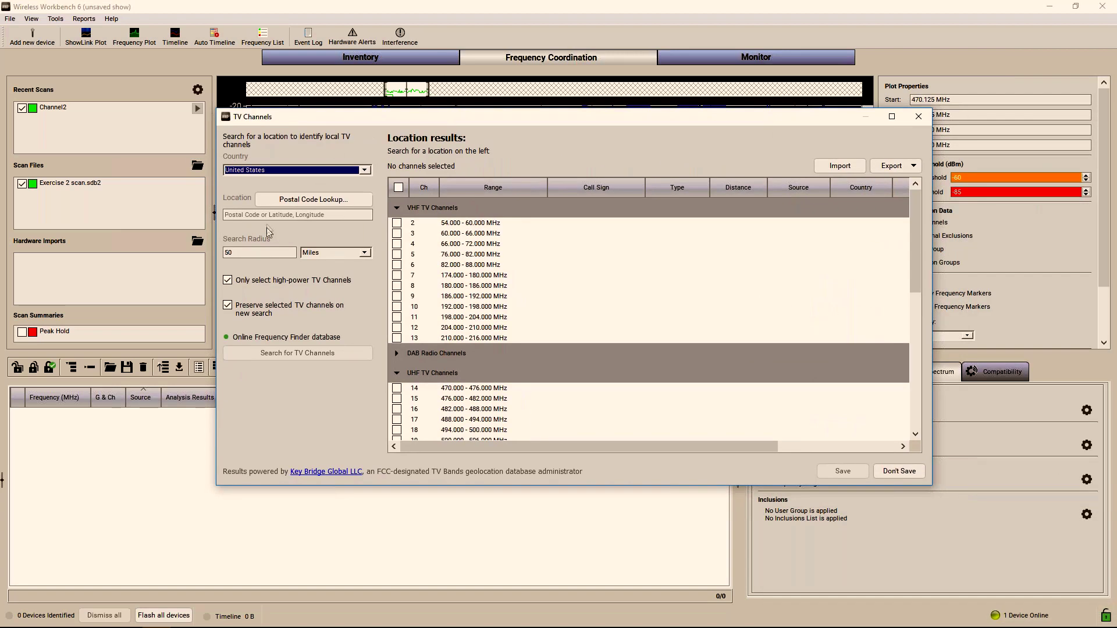
pyautogui.click(267, 214)
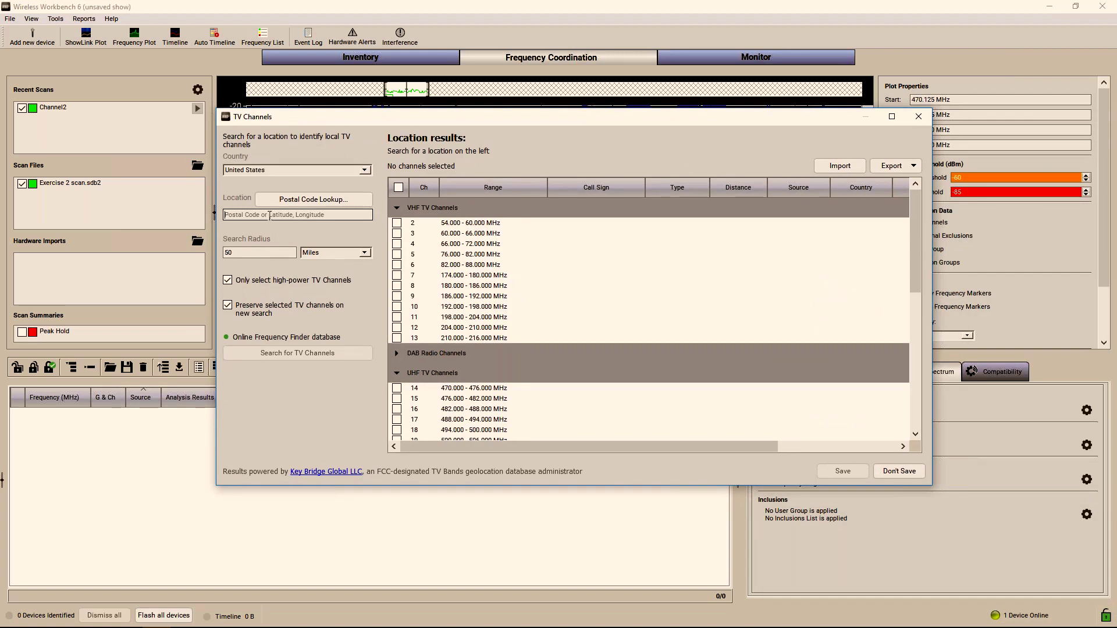
pyautogui.write('60603')
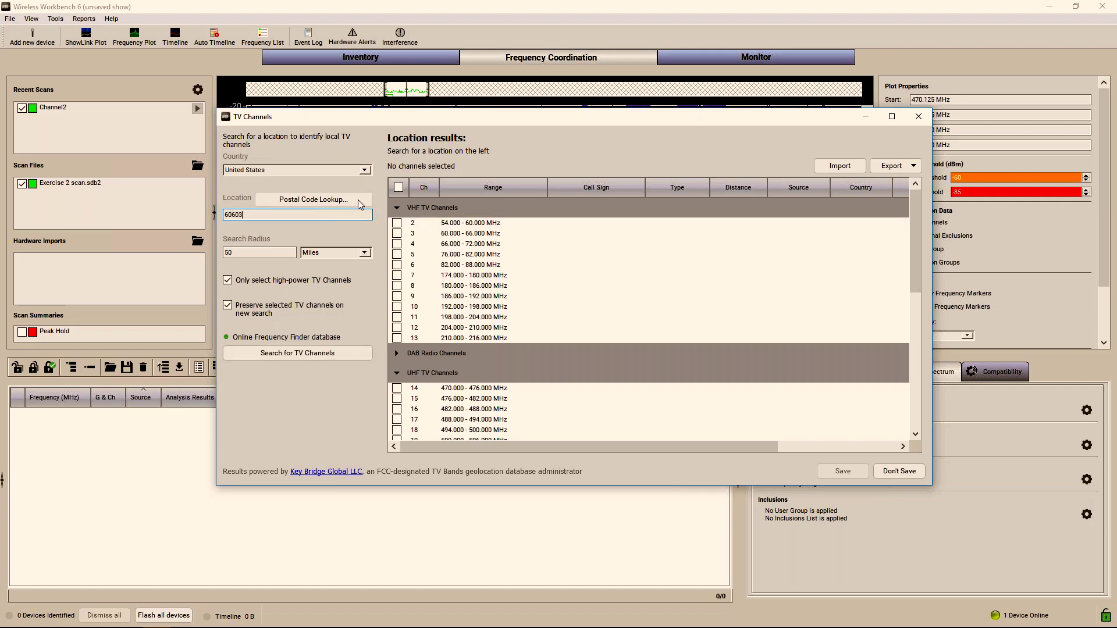
pyautogui.click(302, 354)
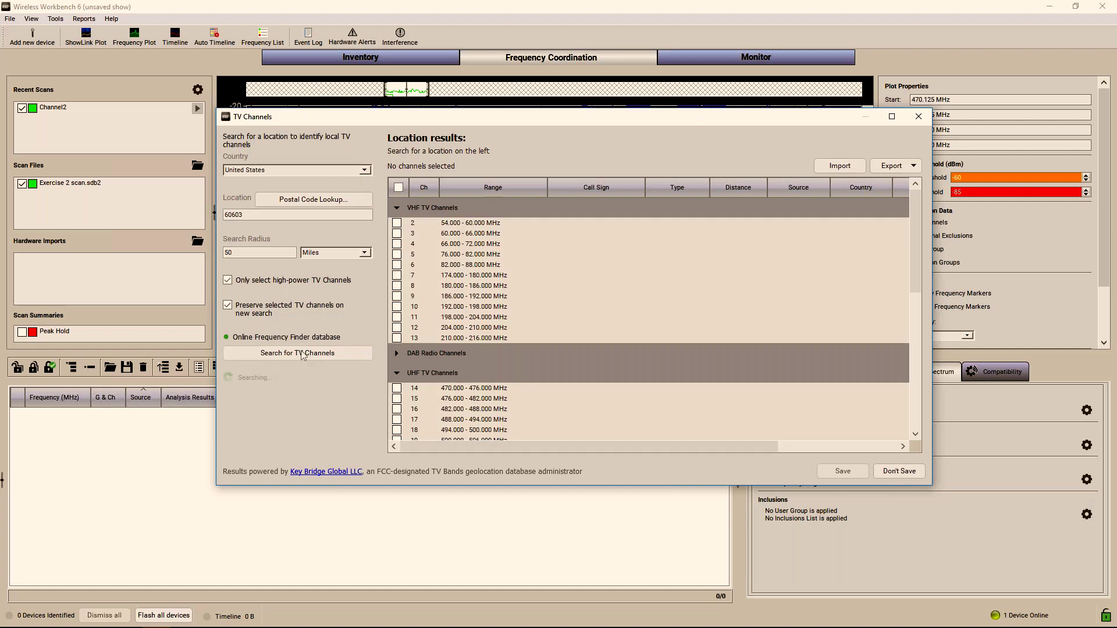
pyautogui.scroll(-2, 460, 327)
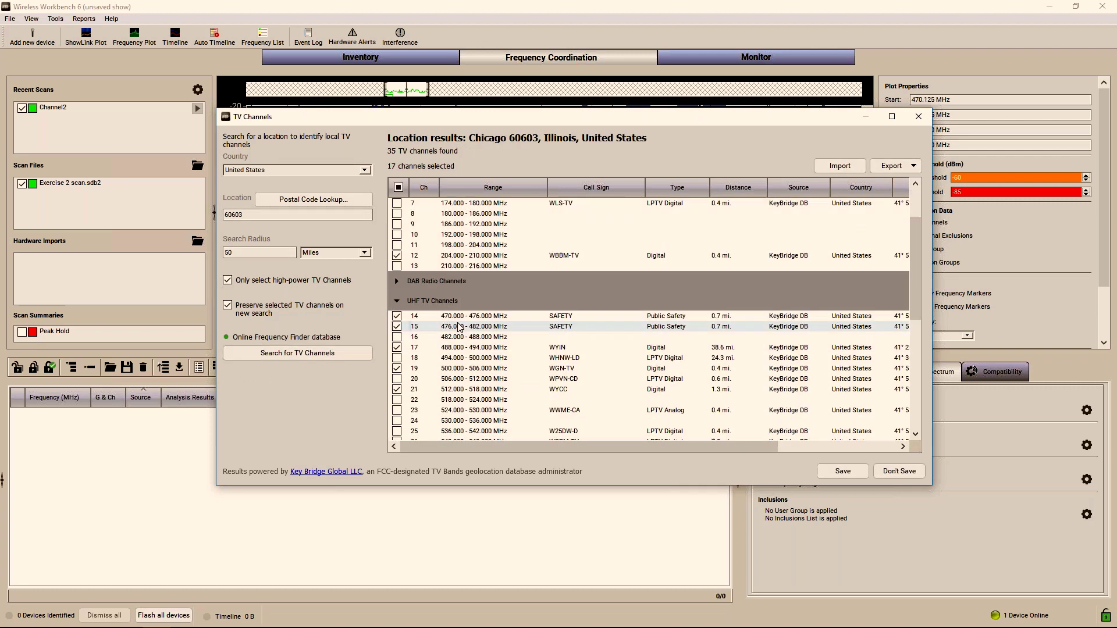
pyautogui.scroll(-1, 459, 328)
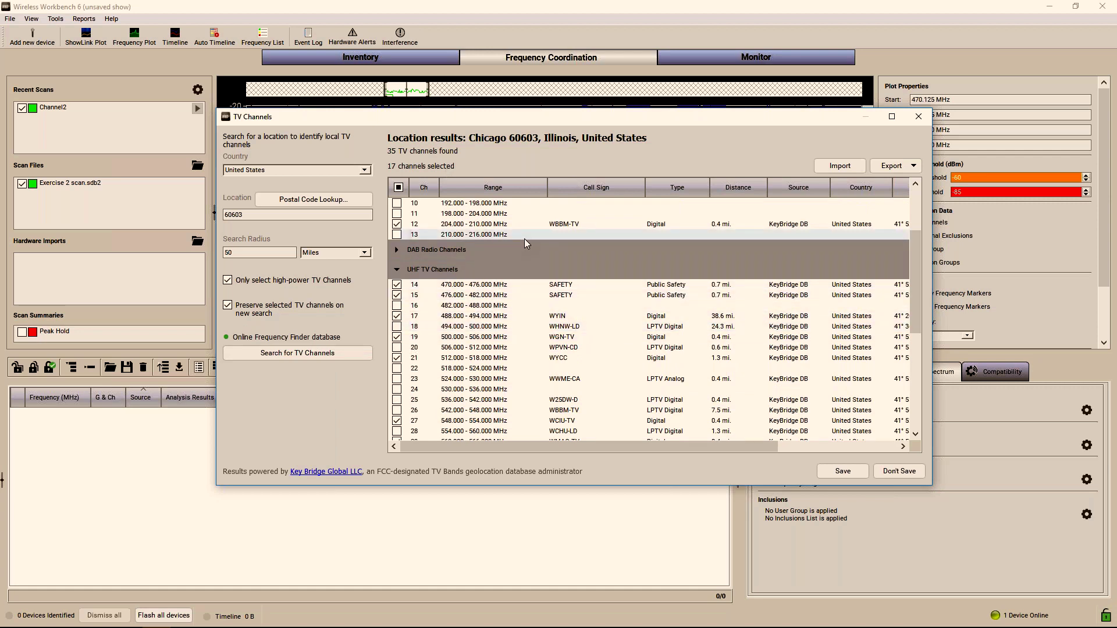
pyautogui.click(837, 473)
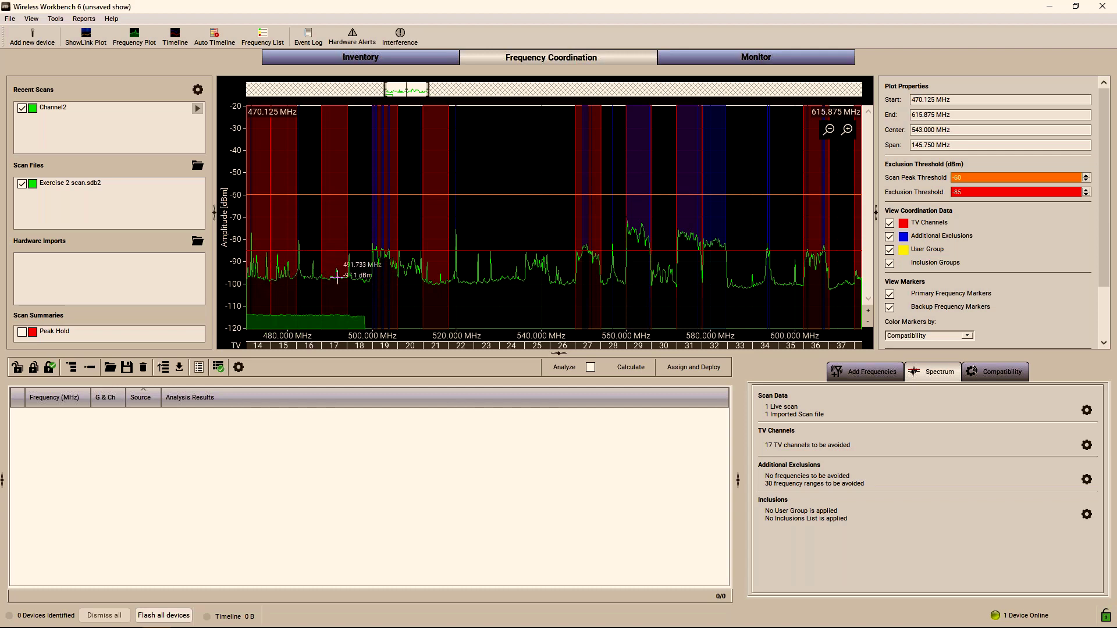
# Remove TV channels 17 and 21 from the excluded channels on the frequency plot
pyautogui.click(340, 347)
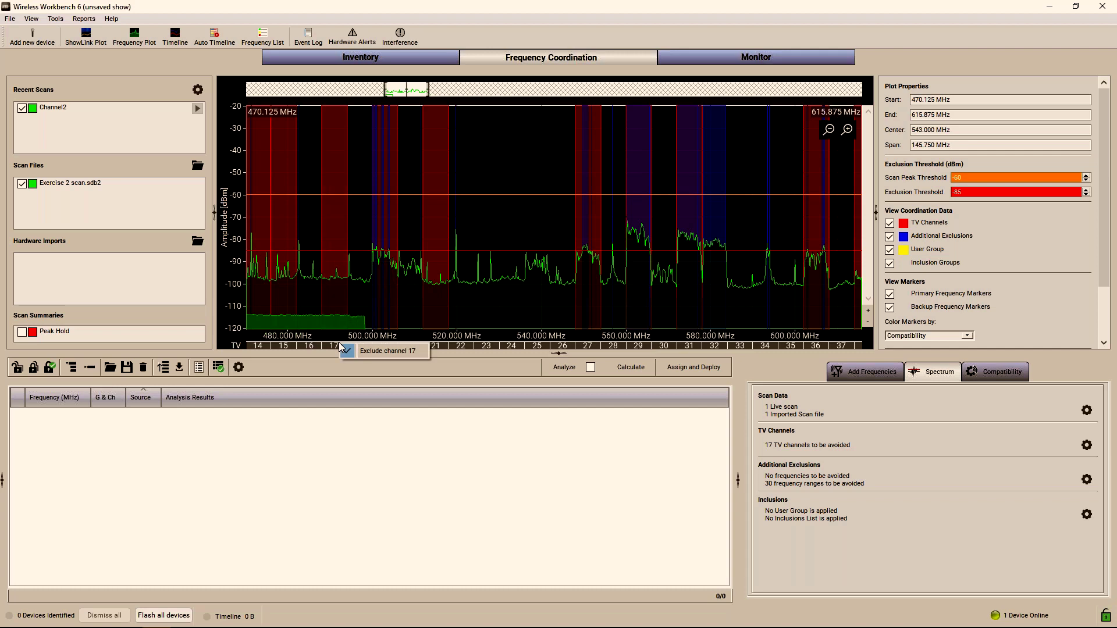
pyautogui.click(371, 351)
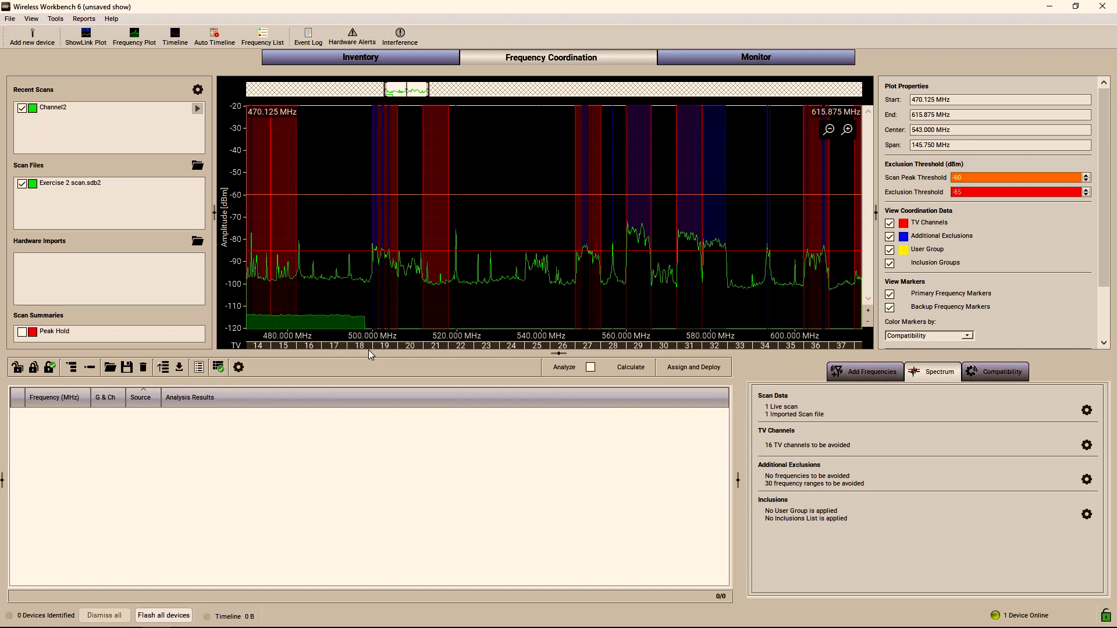
pyautogui.click(437, 347)
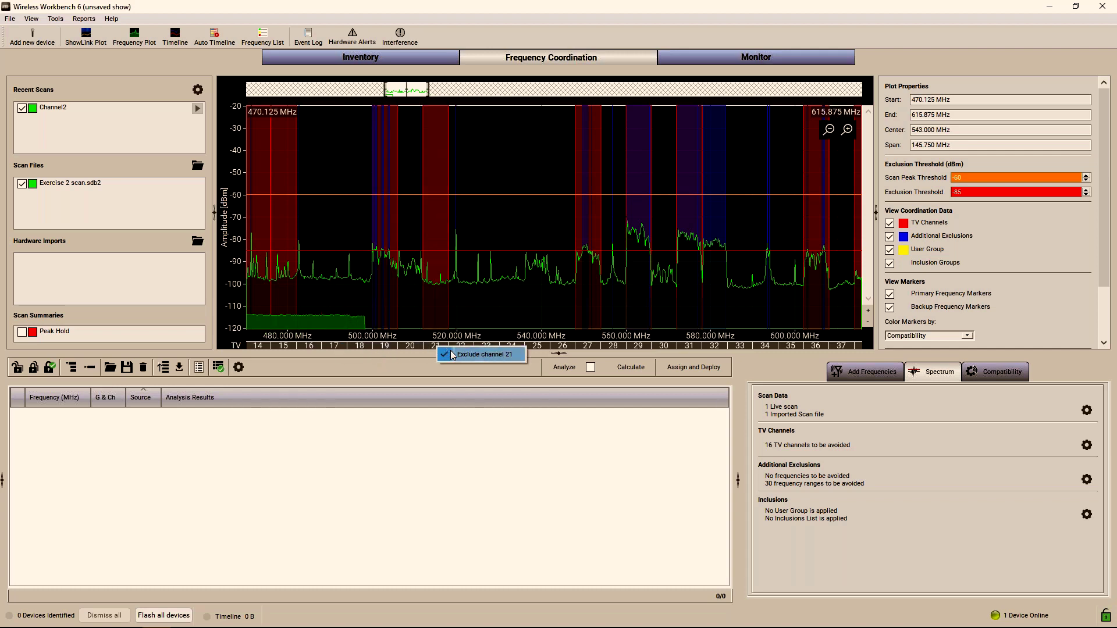
pyautogui.click(451, 352)
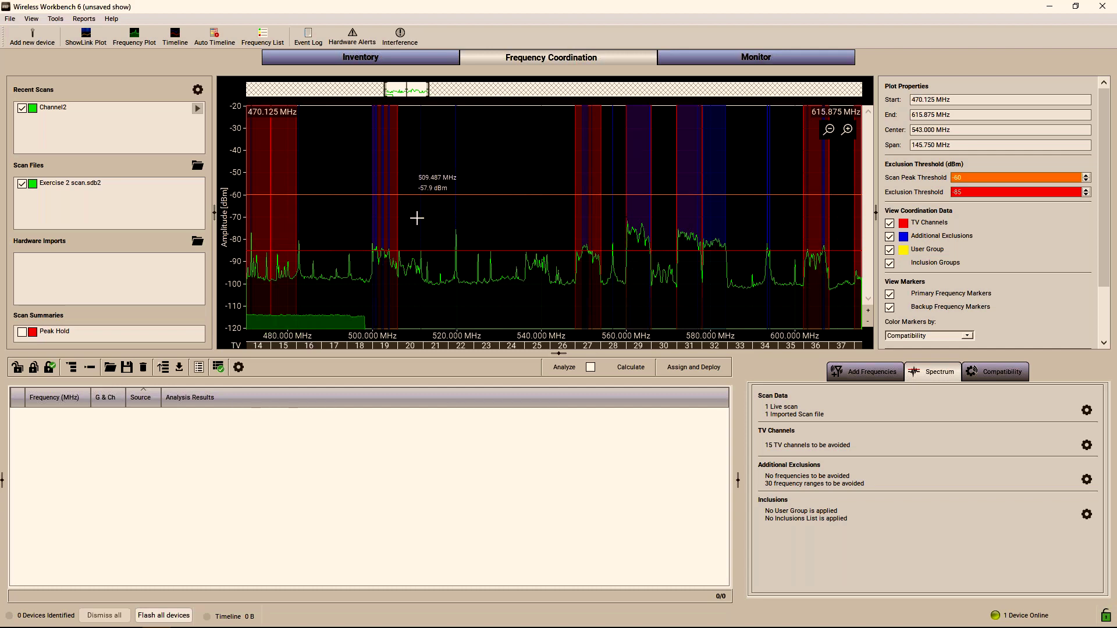
# Add the four AD G57 inventory channels to the coordination list and calculate compatible frequencies for them
pyautogui.click(879, 375)
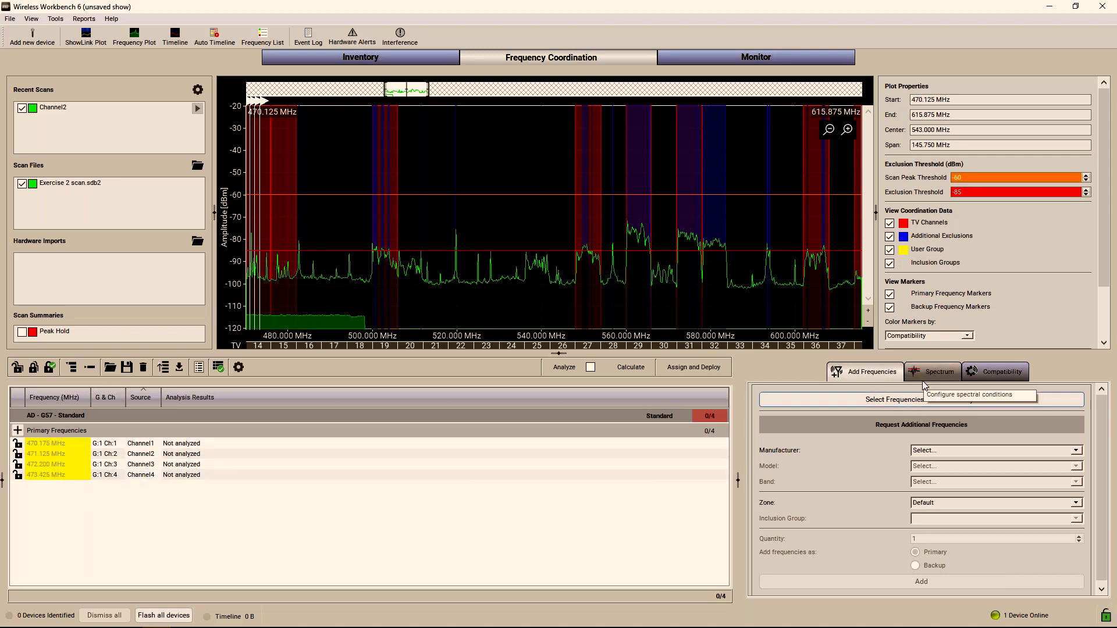
pyautogui.click(633, 367)
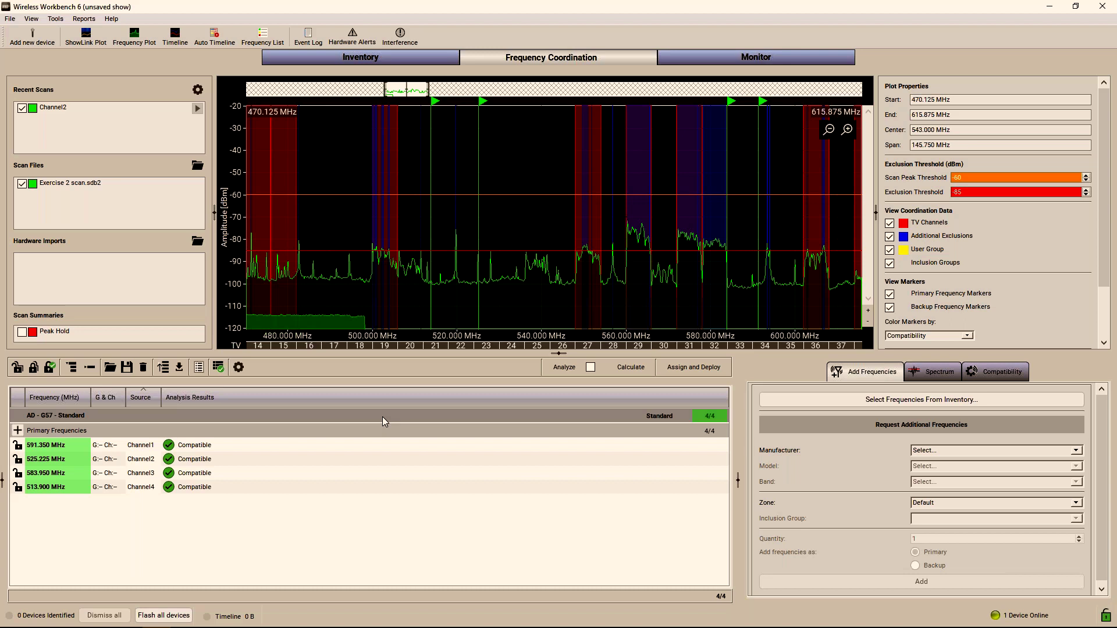
# Switch to the Chrome browser and open the WWB Scan Mapper at scans.shure.com in a new tab
pyautogui.moveTo(194, 623)
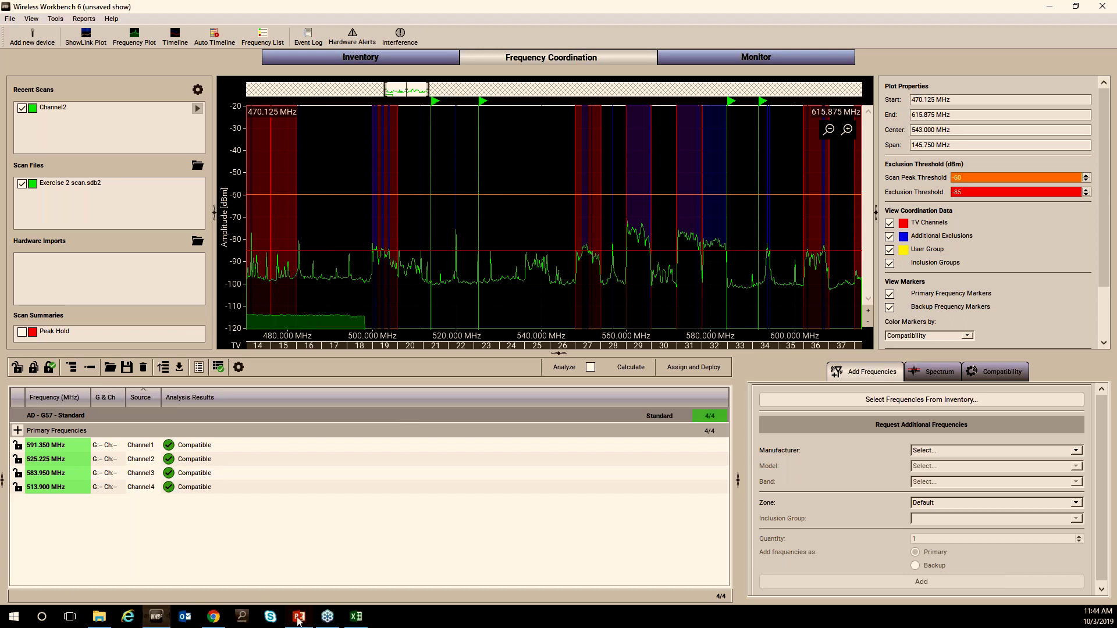
pyautogui.moveTo(298, 621)
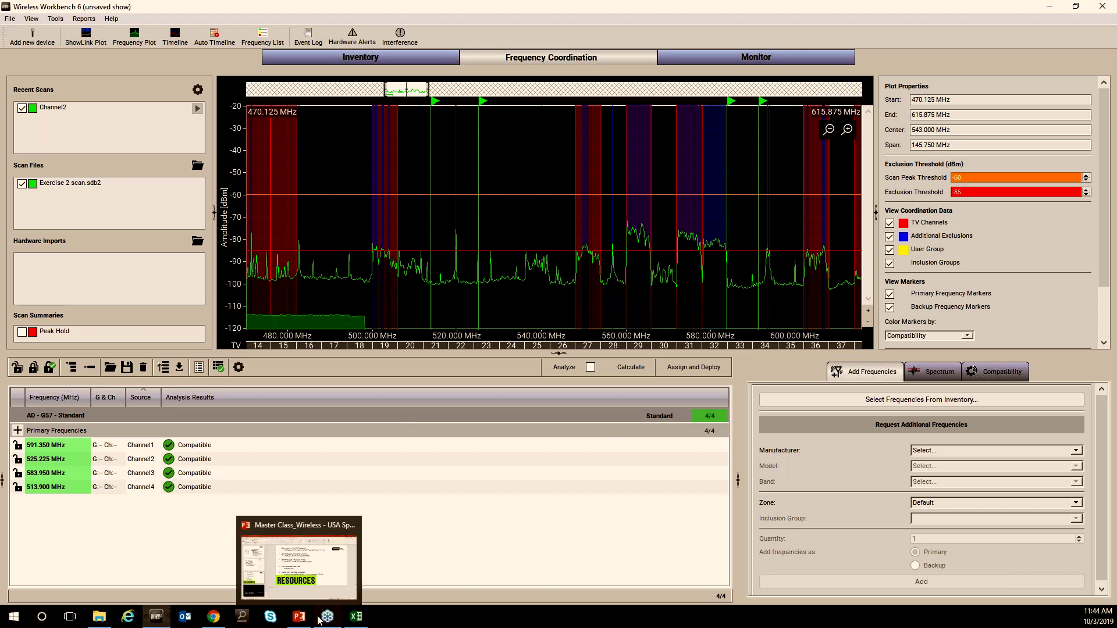
pyautogui.click(213, 618)
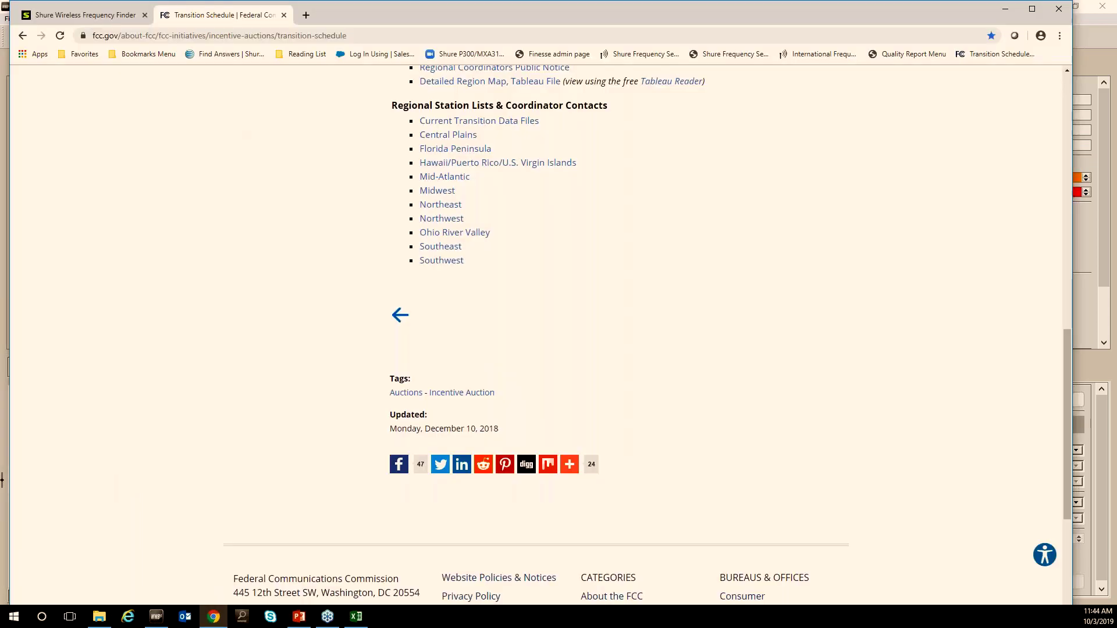
pyautogui.click(306, 16)
pyautogui.write('scan')
pyautogui.press('Return')
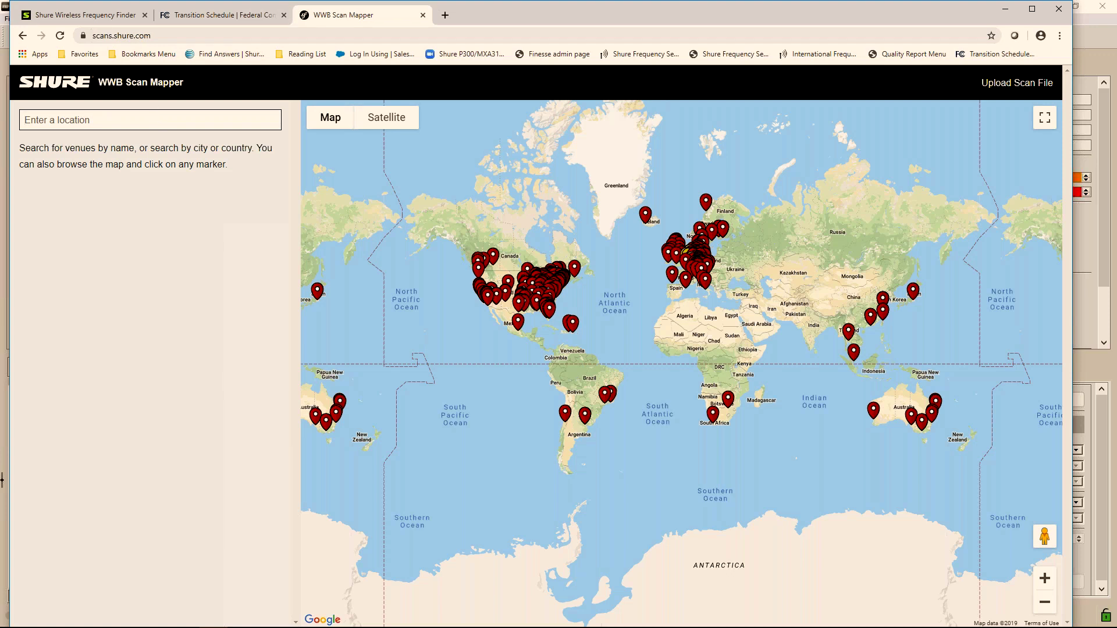
# Search the scan map for Chicago, IL, USA and look through the venues' downloadable scans
pyautogui.write('chica')
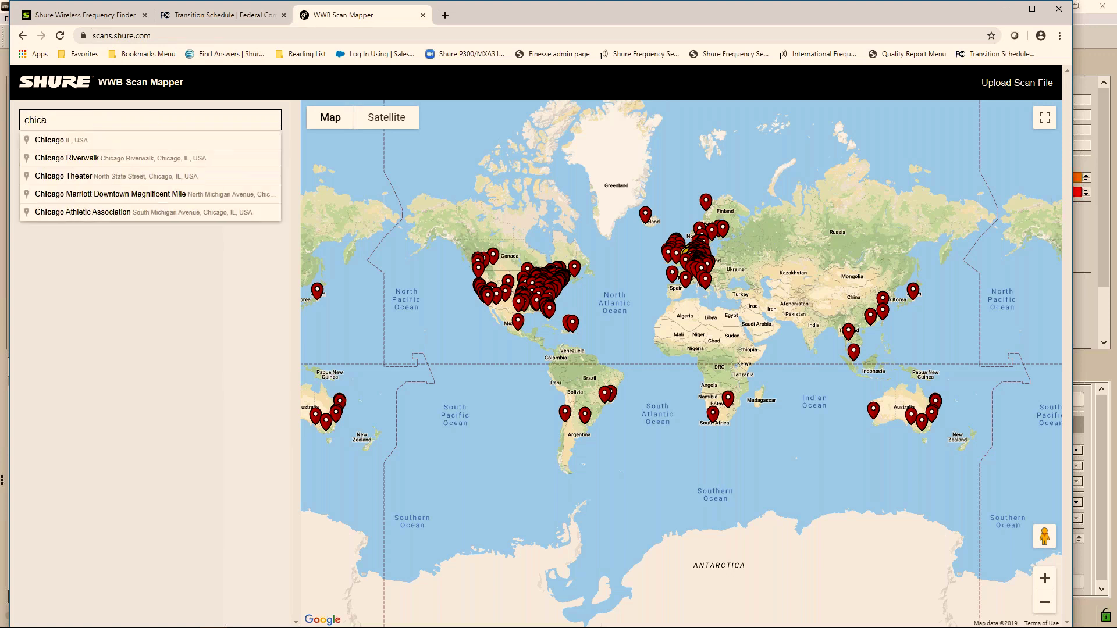
pyautogui.click(135, 139)
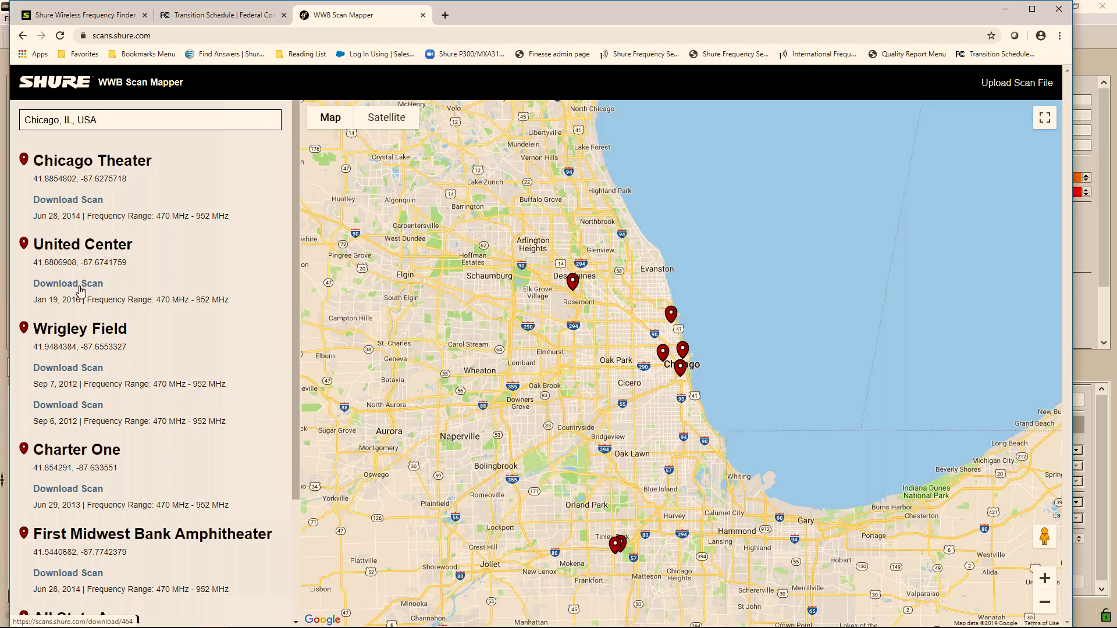
pyautogui.moveTo(200, 625)
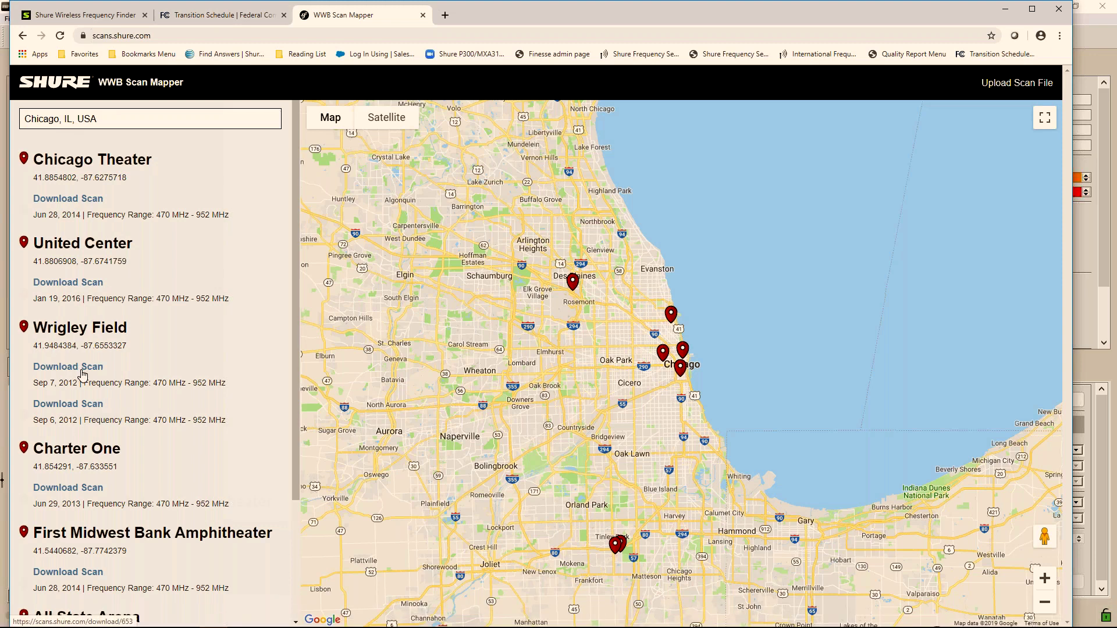
pyautogui.scroll(-1, 71, 376)
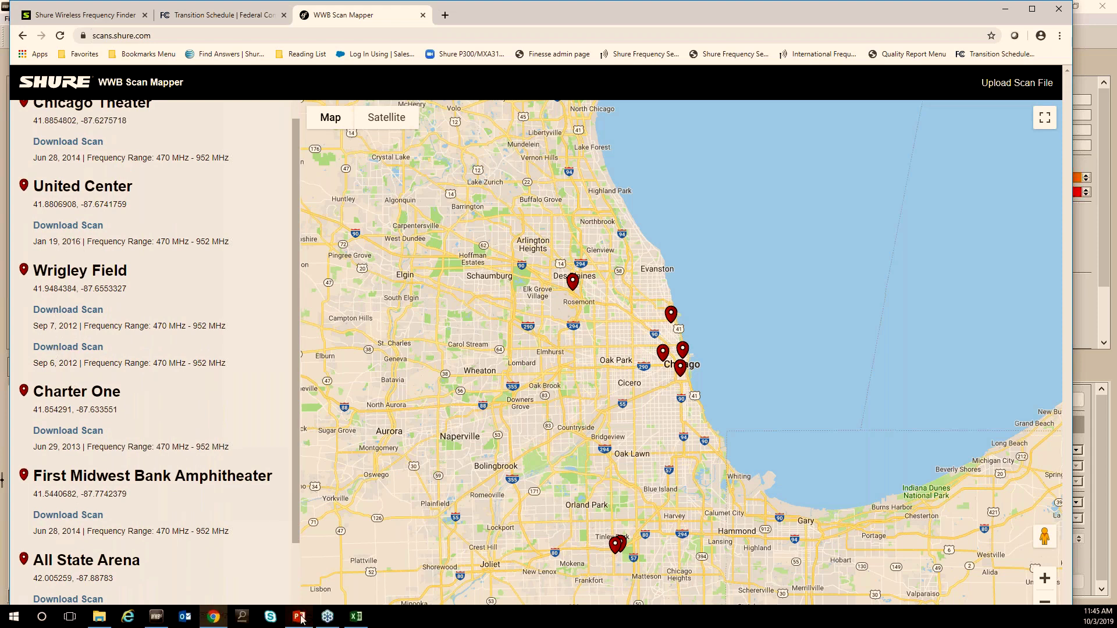
# Switch back to Wireless Workbench and remove the Exercise 2 scan.sdb2 data from the frequency plot
pyautogui.moveTo(301, 620)
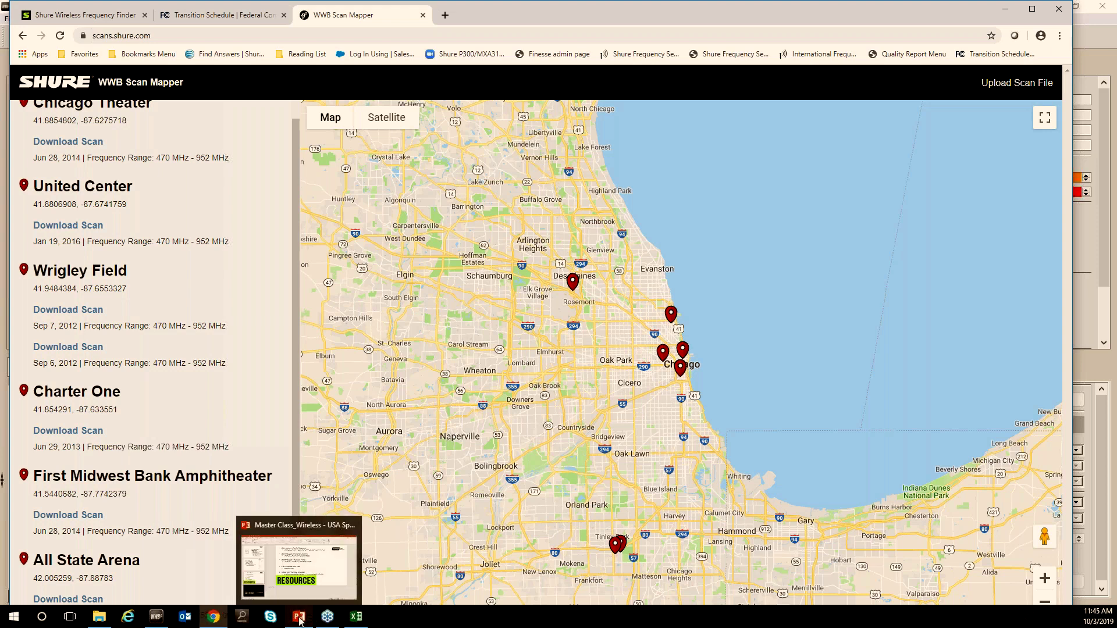
pyautogui.click(156, 616)
pyautogui.rightClick(55, 184)
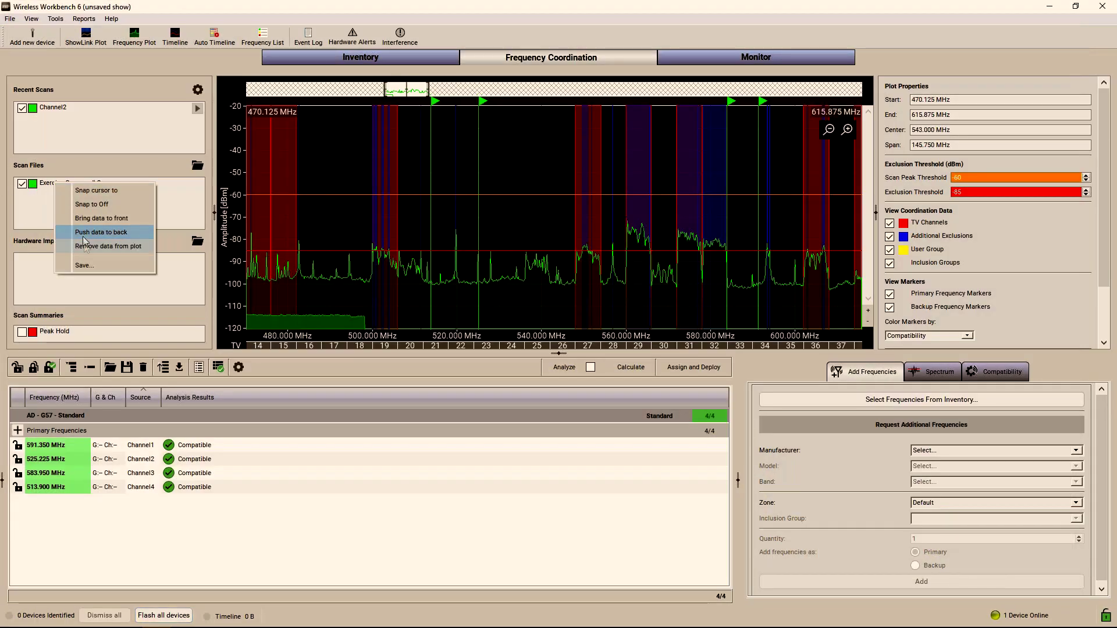
pyautogui.click(91, 250)
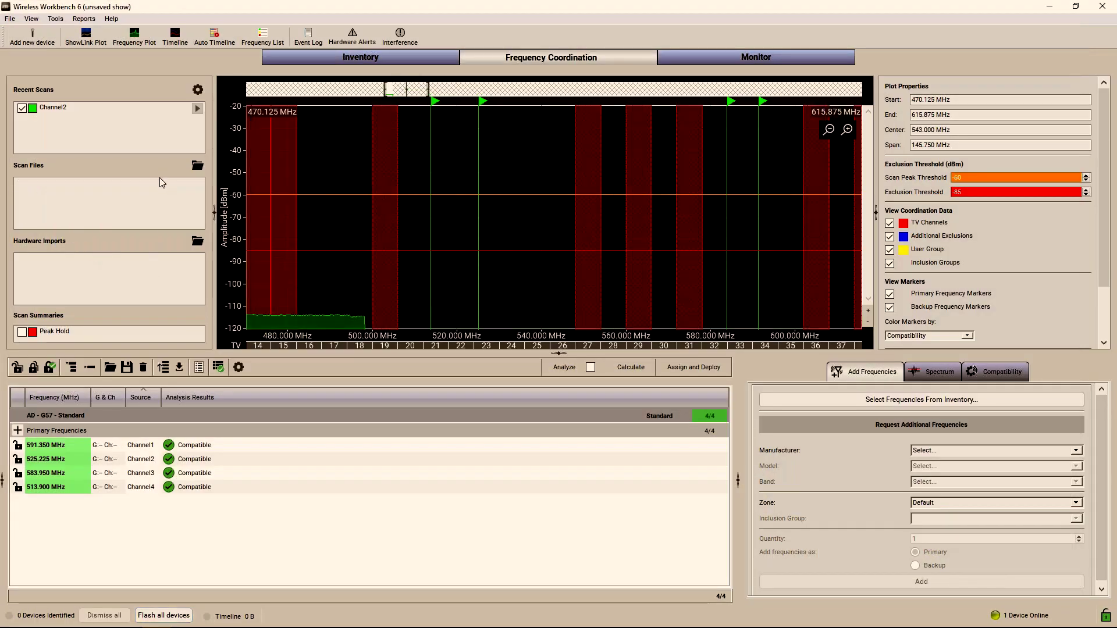
# Load the scan file 2019 - 0612 Baltimore 21202.sdb2 from the Downloads folder into the frequency plot
pyautogui.click(197, 167)
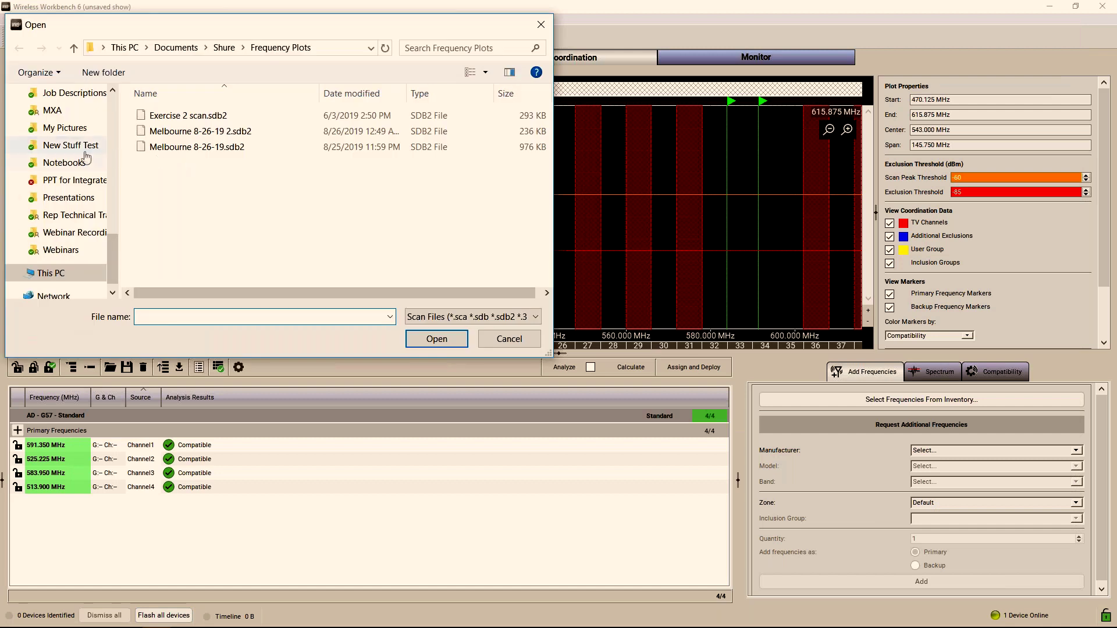
pyautogui.scroll(5, 81, 198)
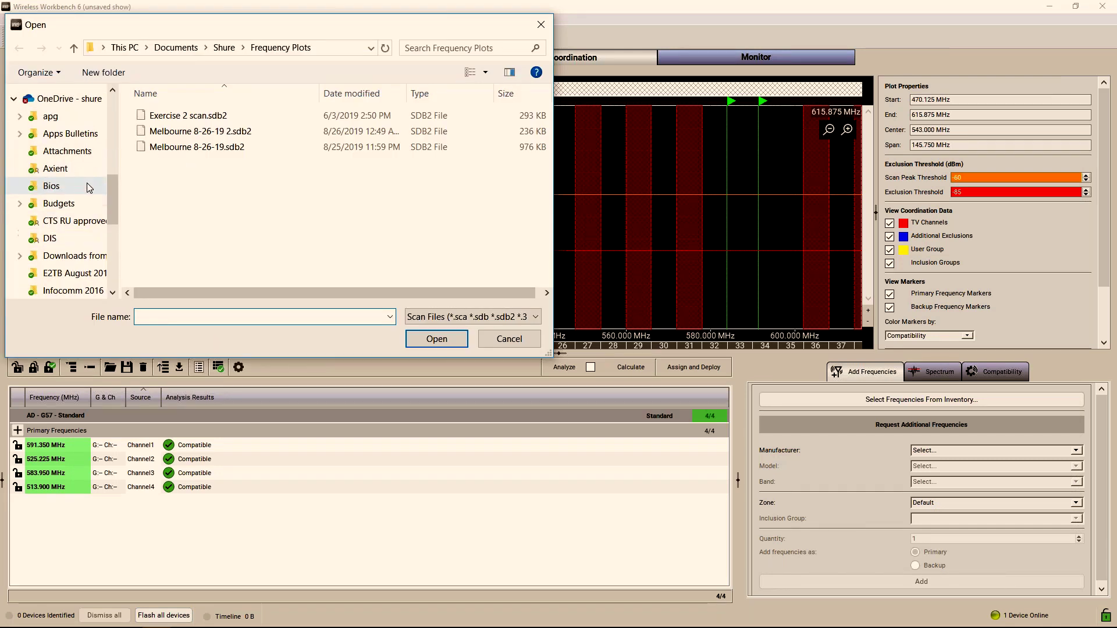
pyautogui.scroll(3, 85, 190)
pyautogui.scroll(8, 81, 175)
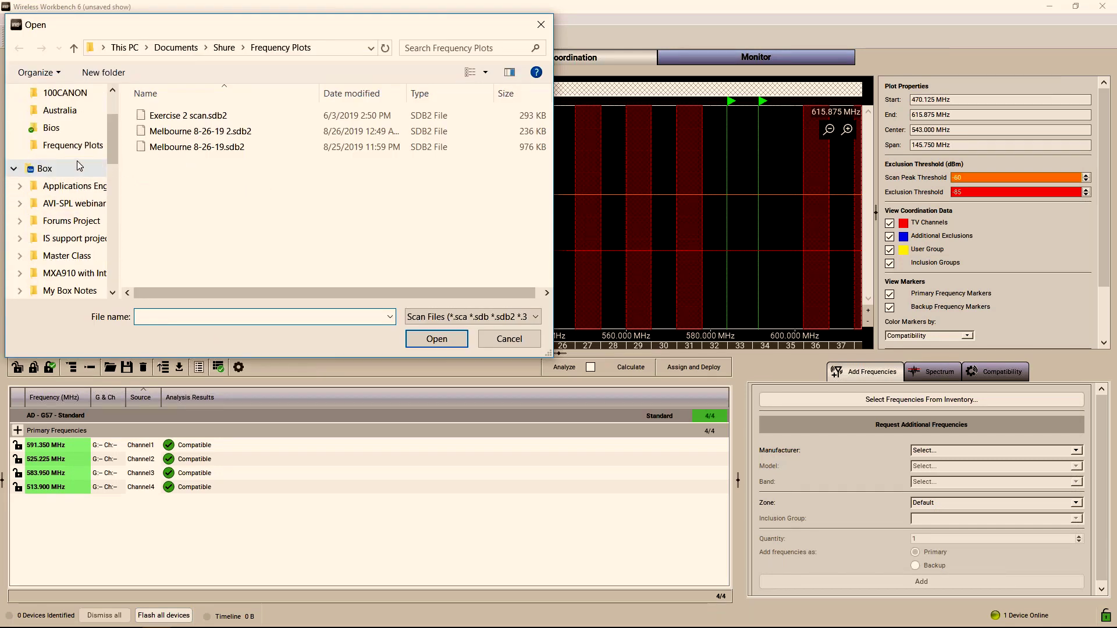
pyautogui.click(72, 145)
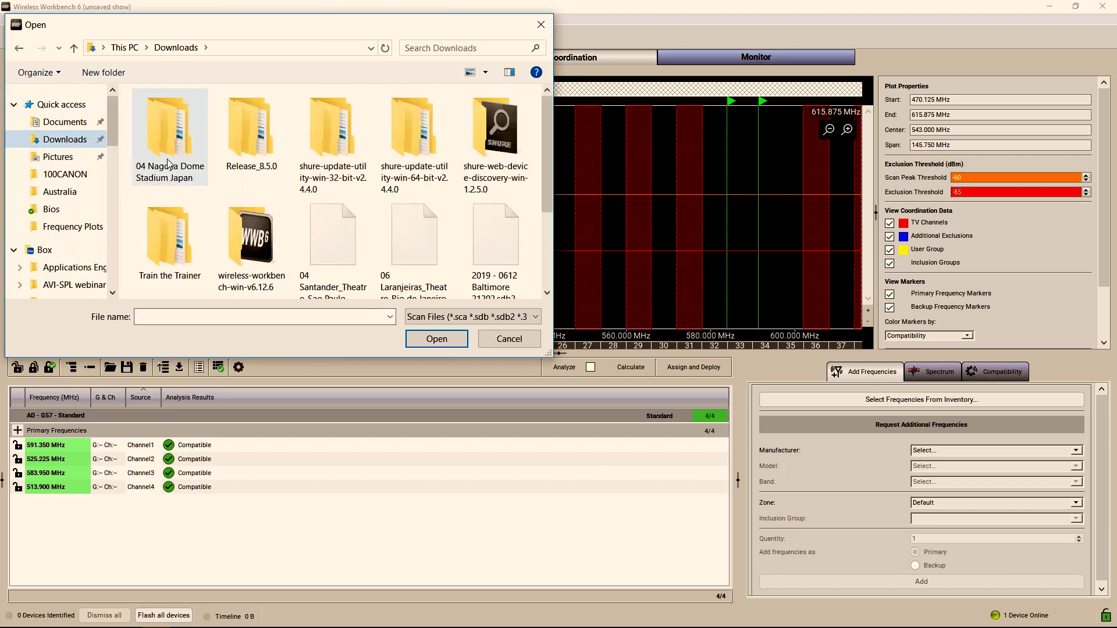
pyautogui.scroll(-1, 257, 184)
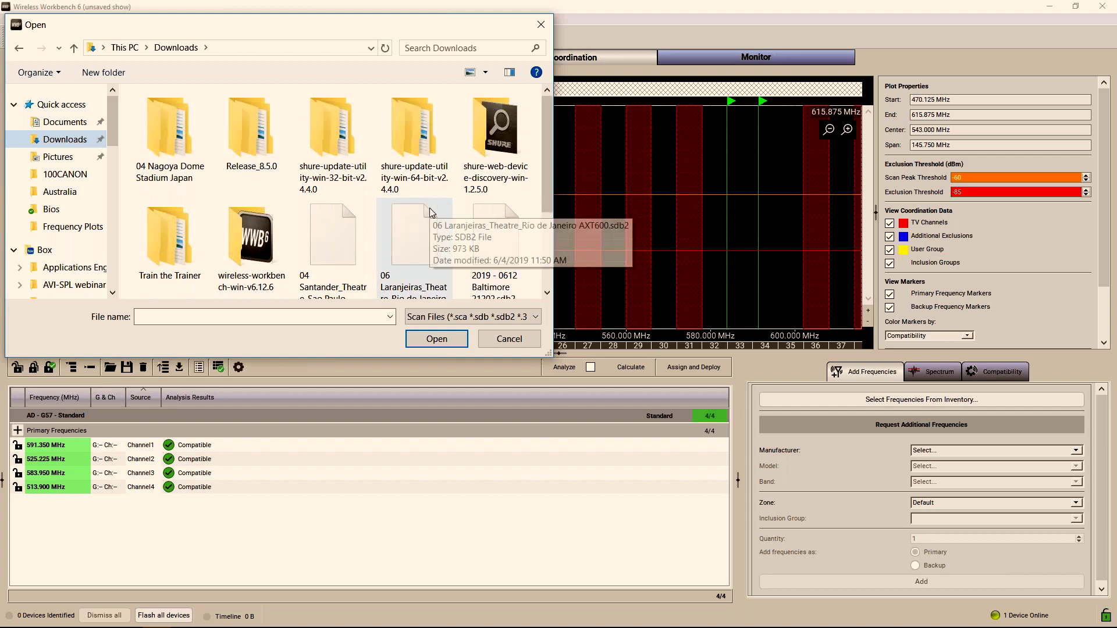
pyautogui.click(499, 279)
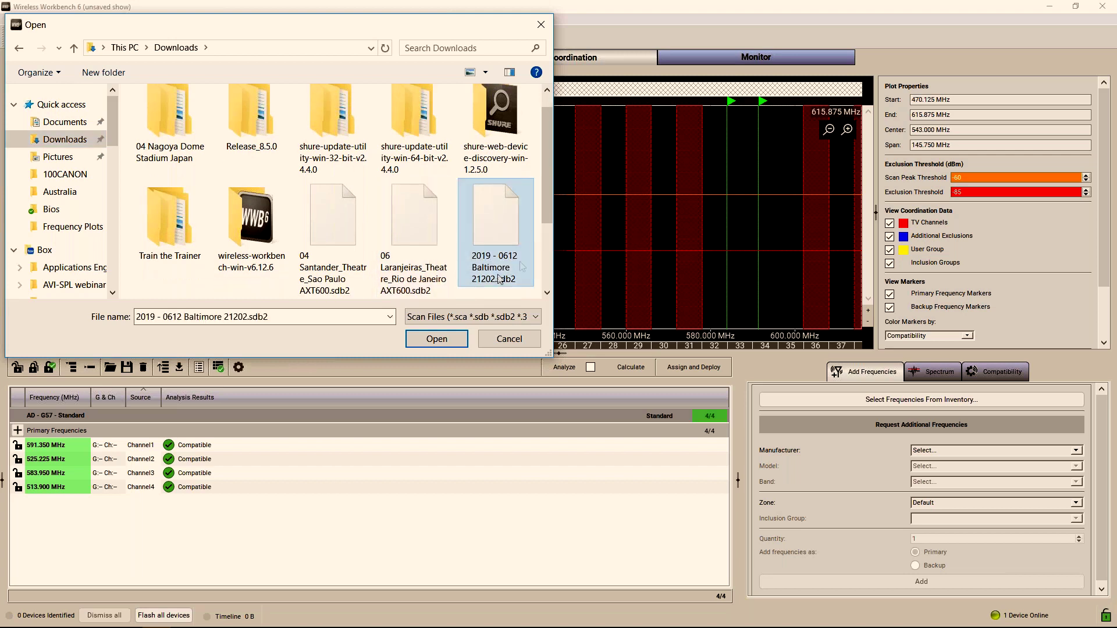
pyautogui.click(424, 340)
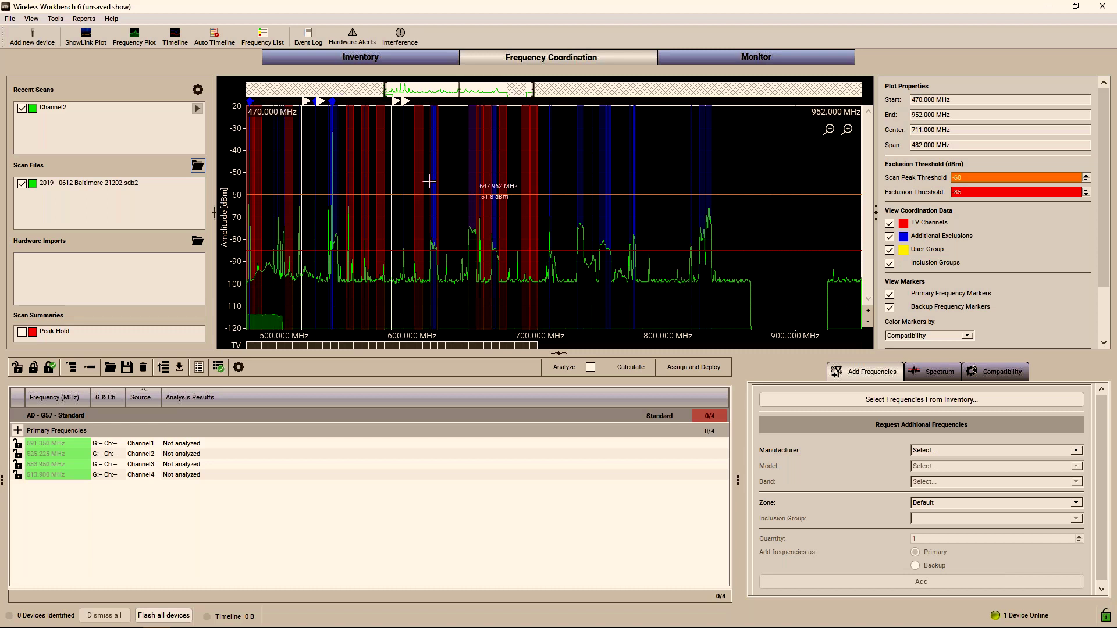
# Switch to the PowerPoint presentation, start the slide show at the Resources slide, and view the Questions slide before returning to Resources
pyautogui.moveTo(225, 625)
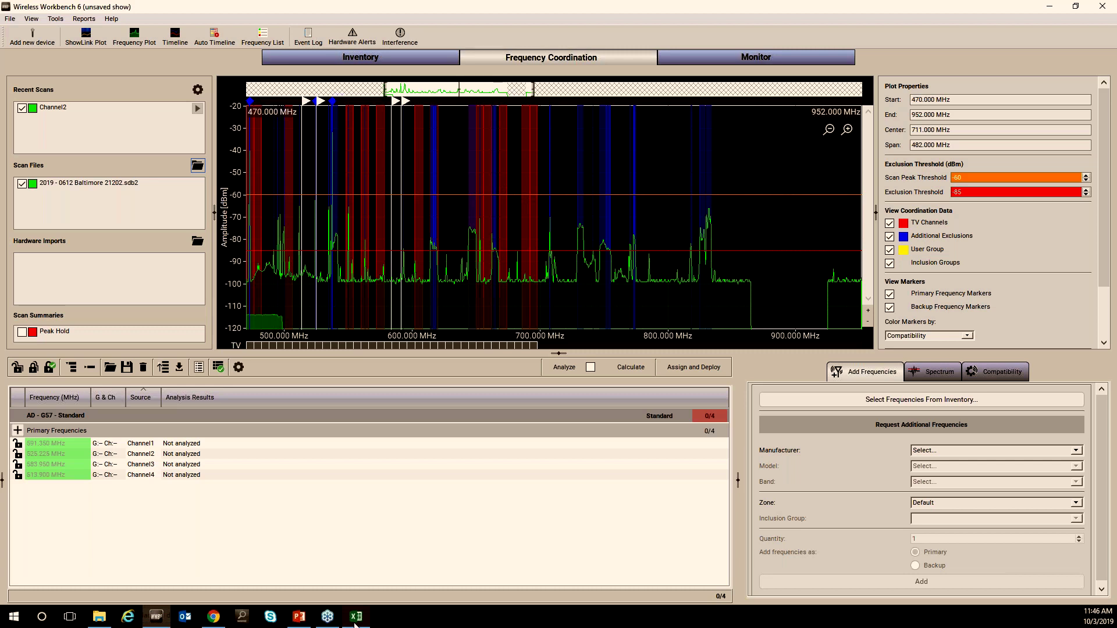
pyautogui.moveTo(356, 623)
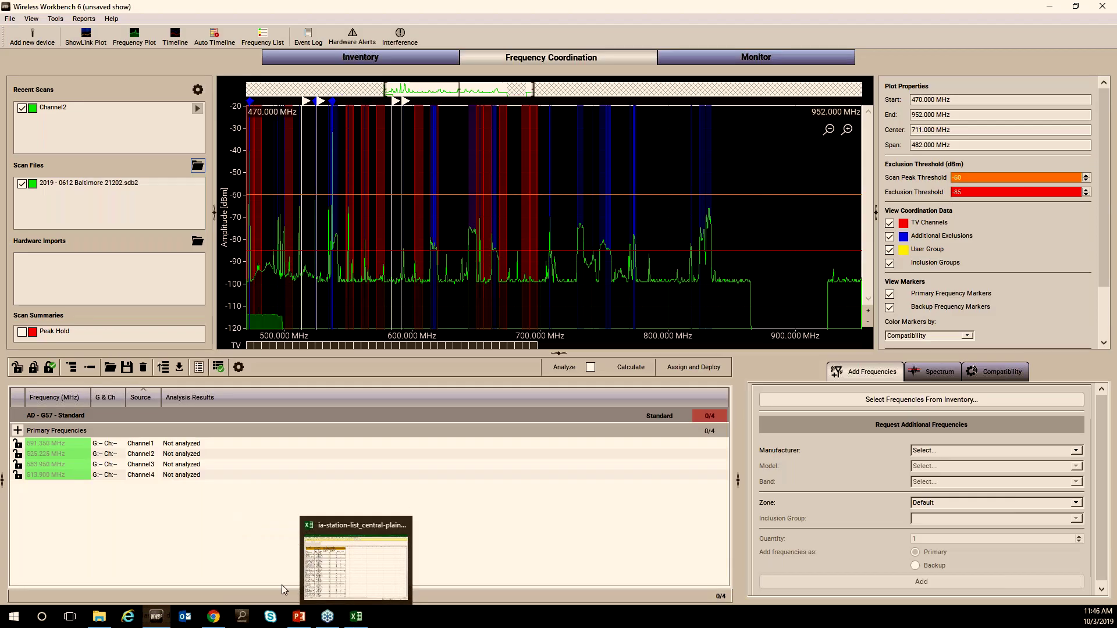
pyautogui.click(295, 620)
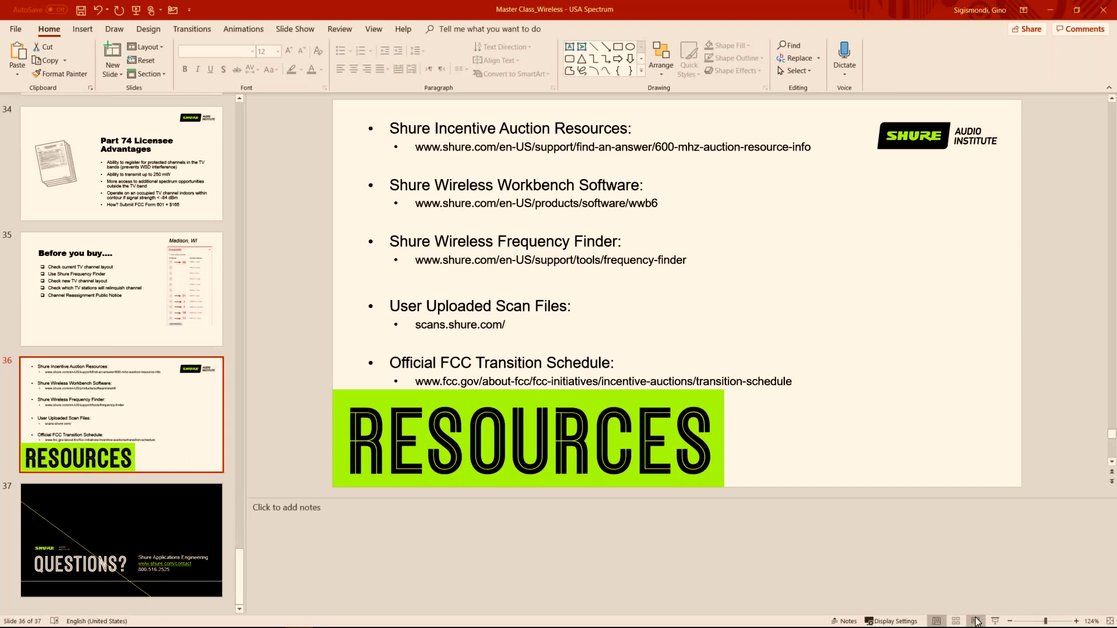
pyautogui.click(995, 621)
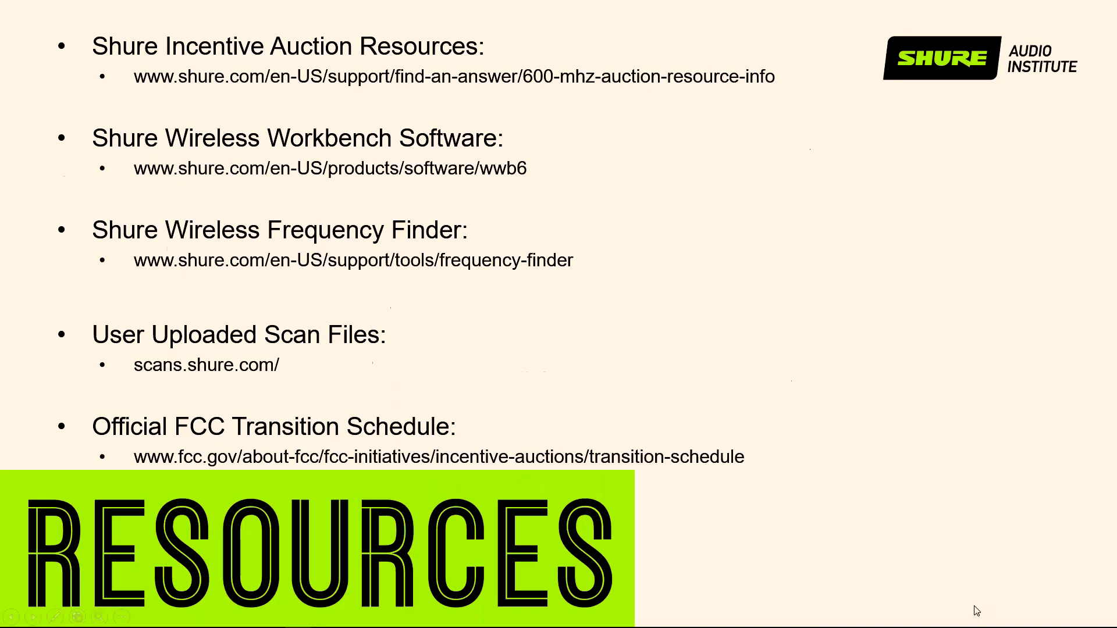
pyautogui.click(424, 284)
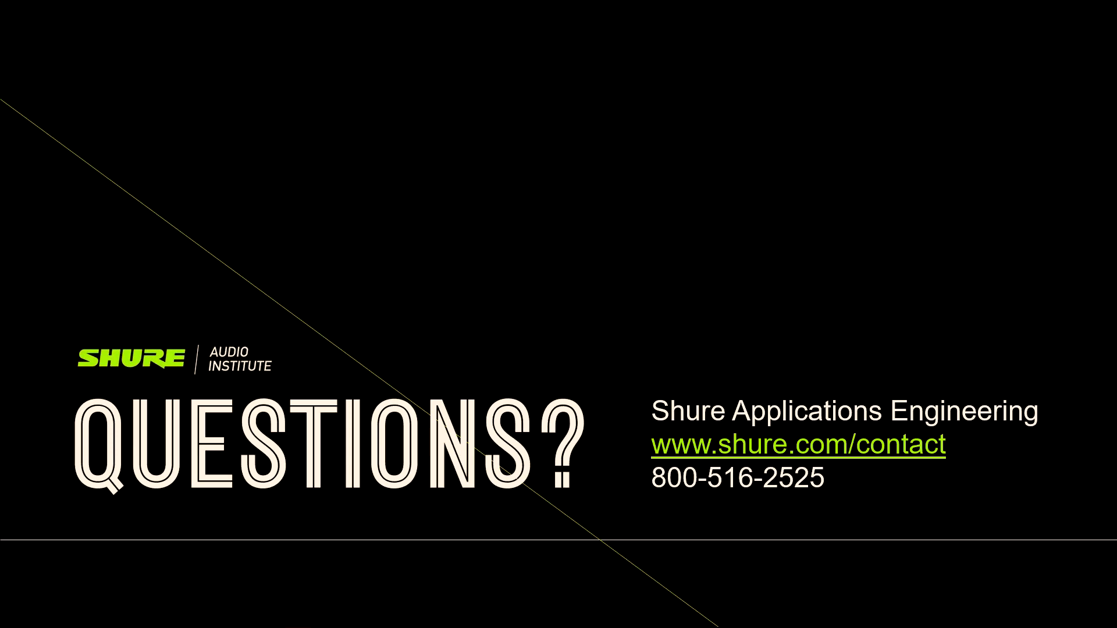
pyautogui.press('Left')
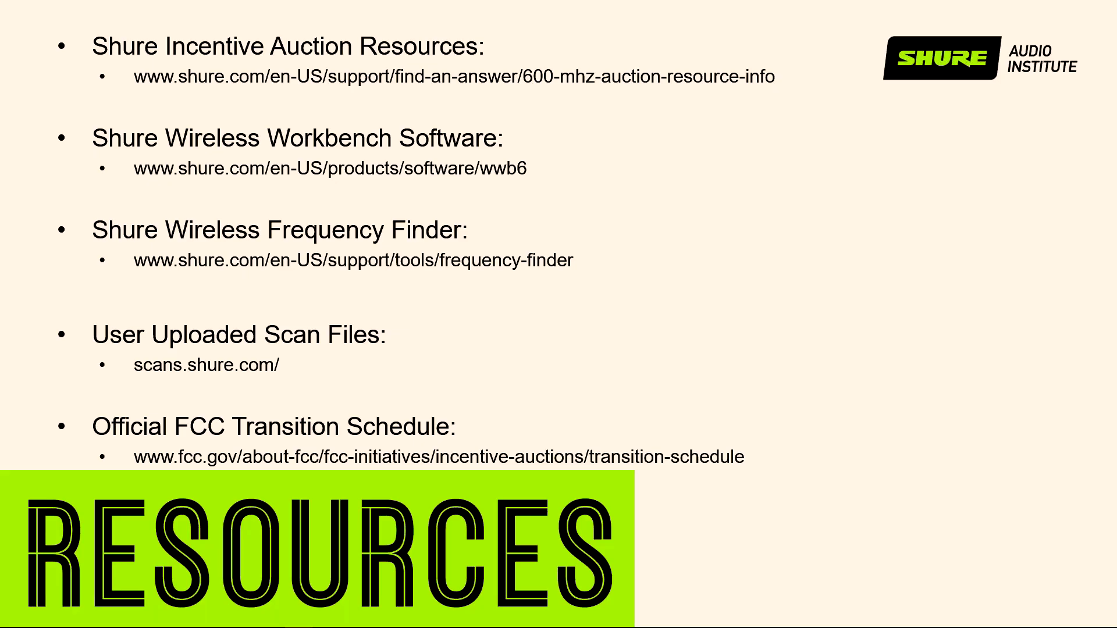